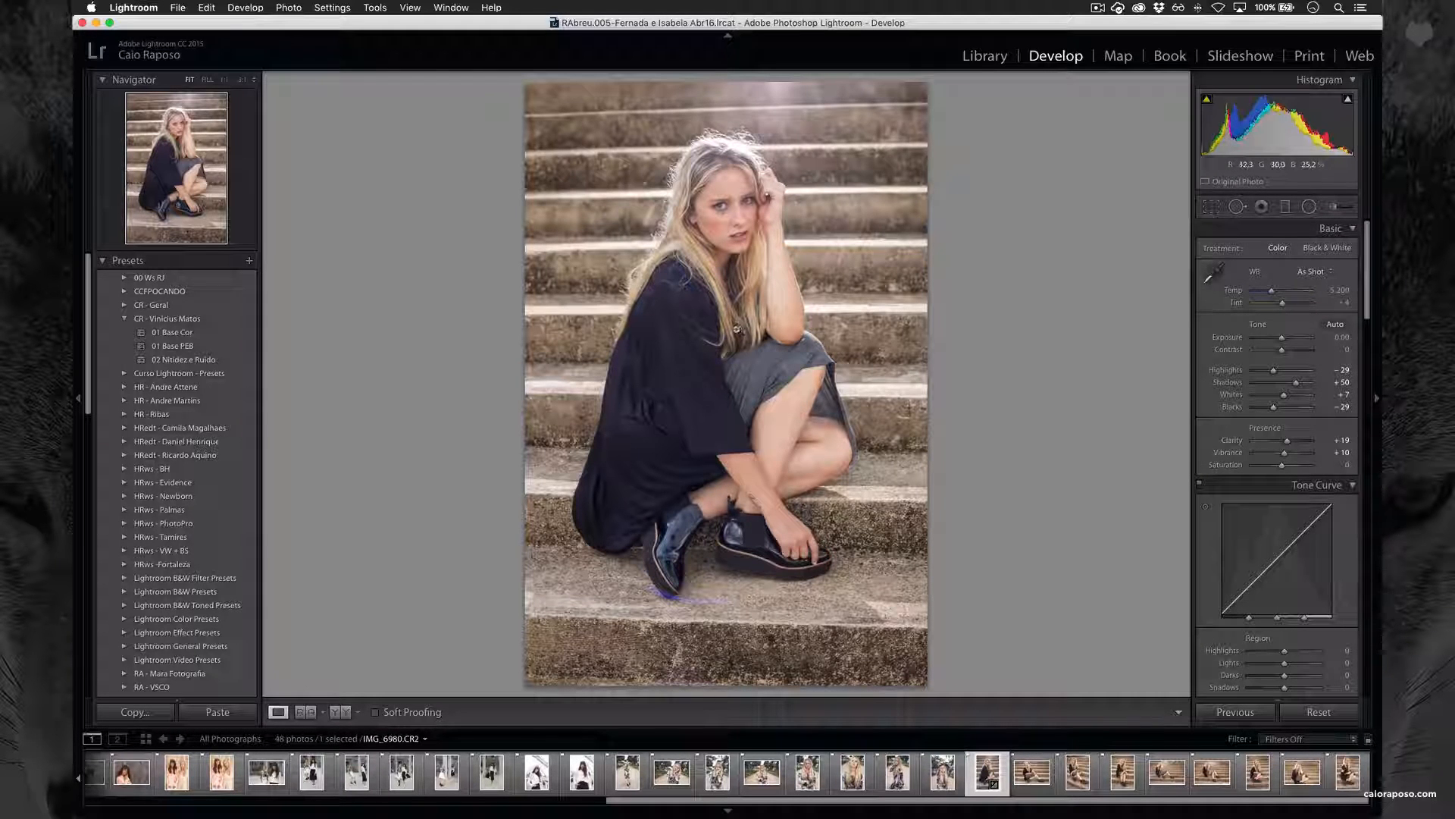
Examine the external editor choices available for the selected stairway portrait
right_click(824, 272)
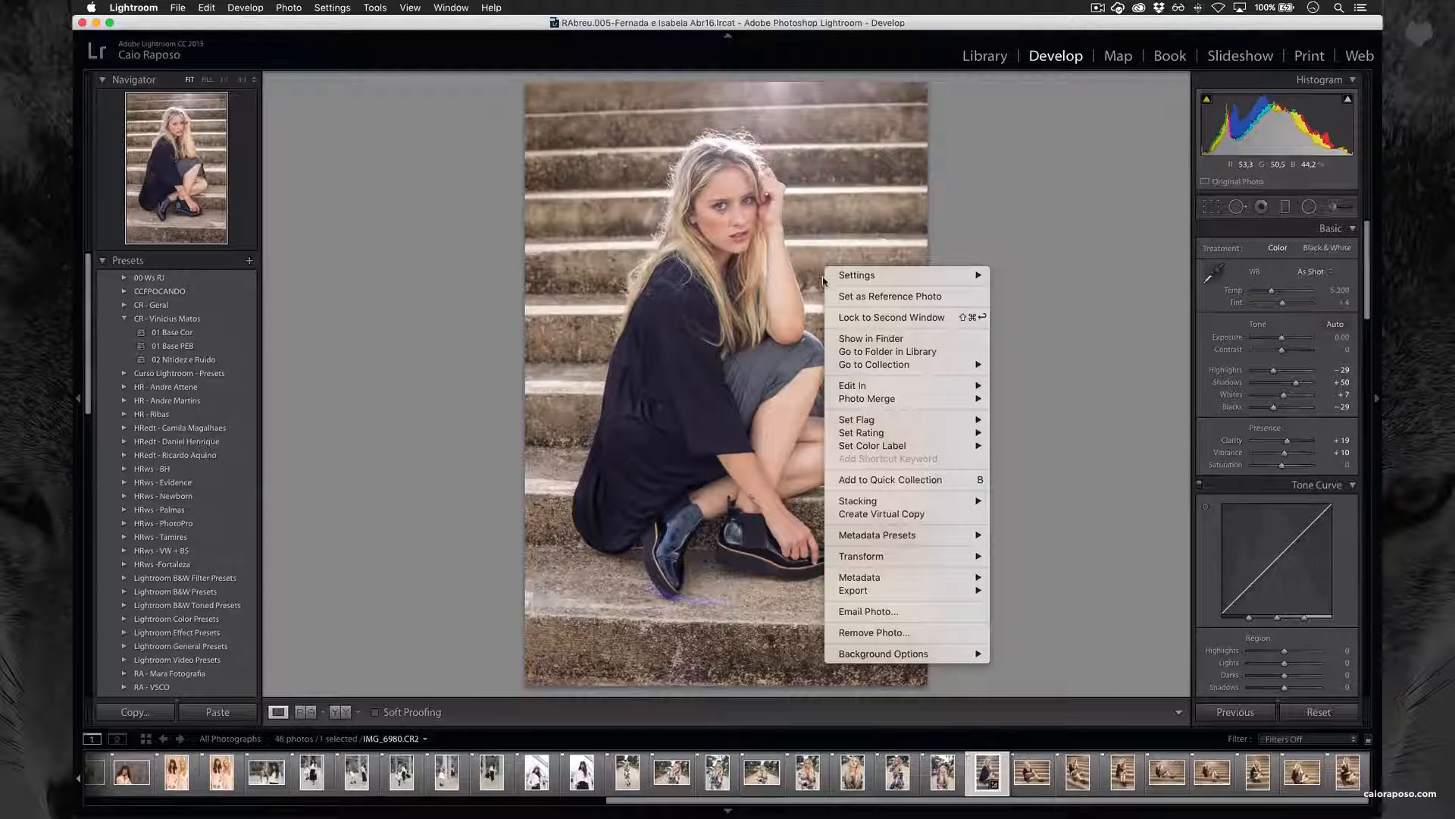
mouse_move(862, 386)
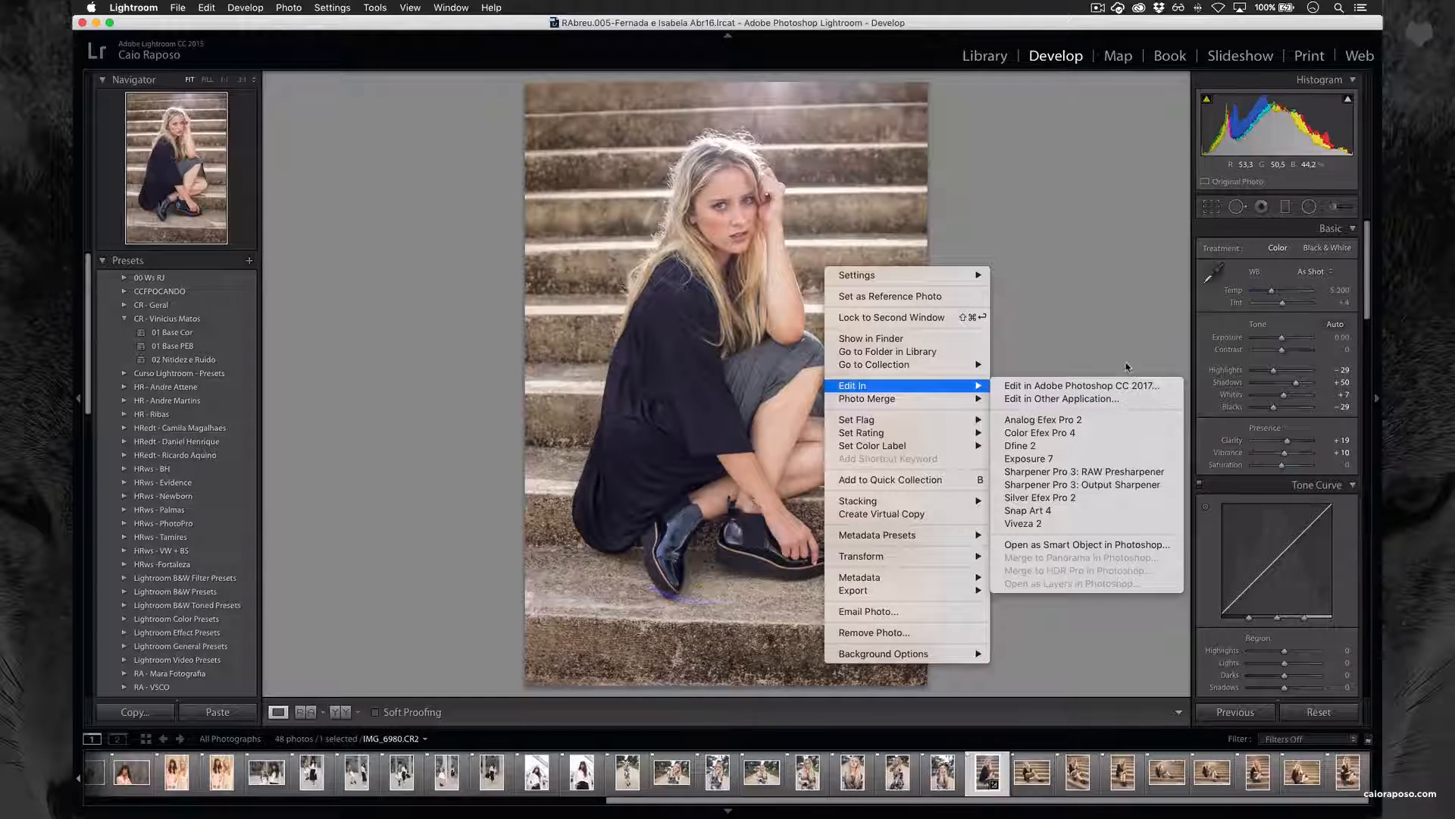
click(1148, 334)
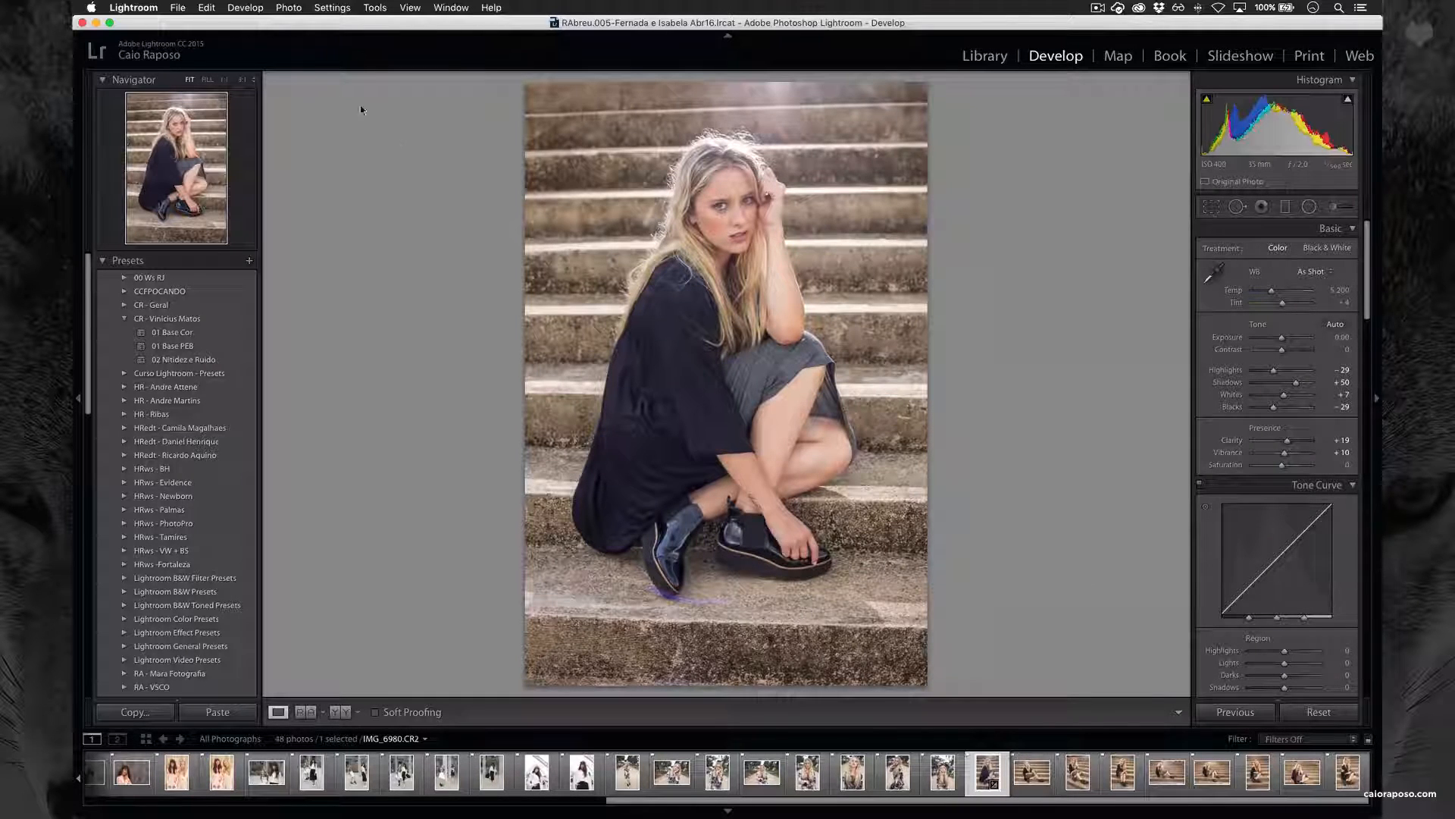
click(292, 8)
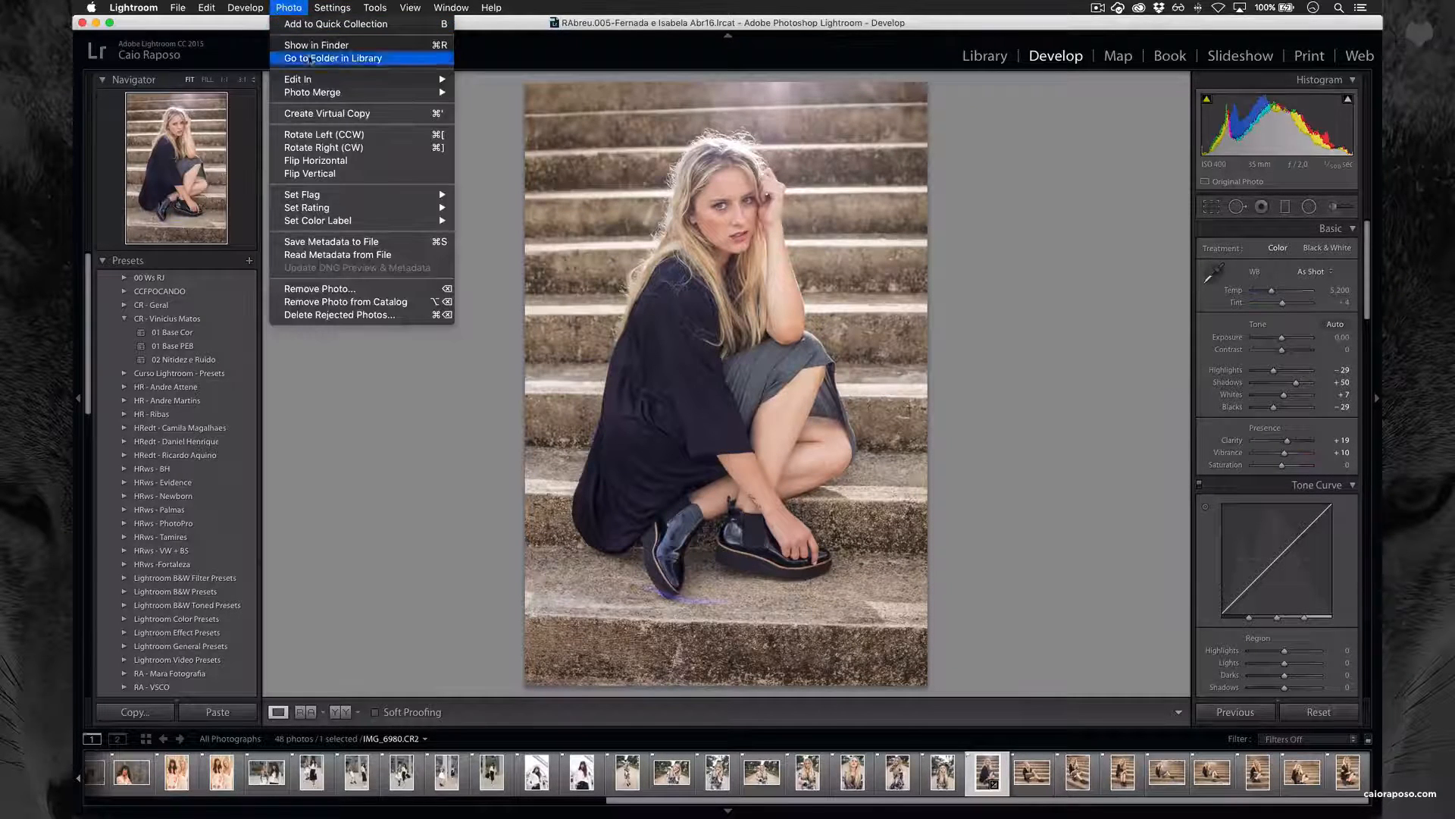
mouse_move(317, 79)
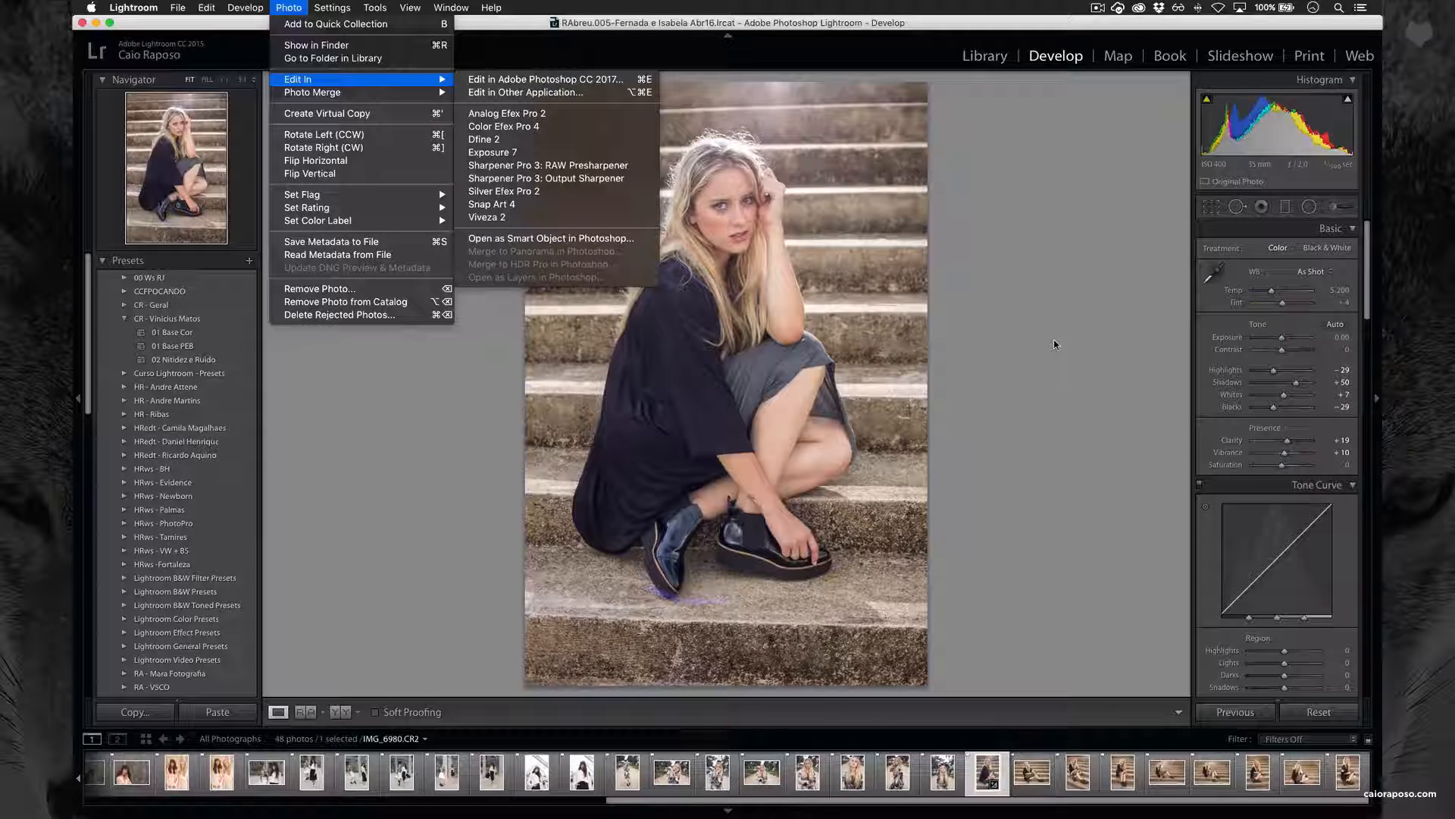
click(1011, 340)
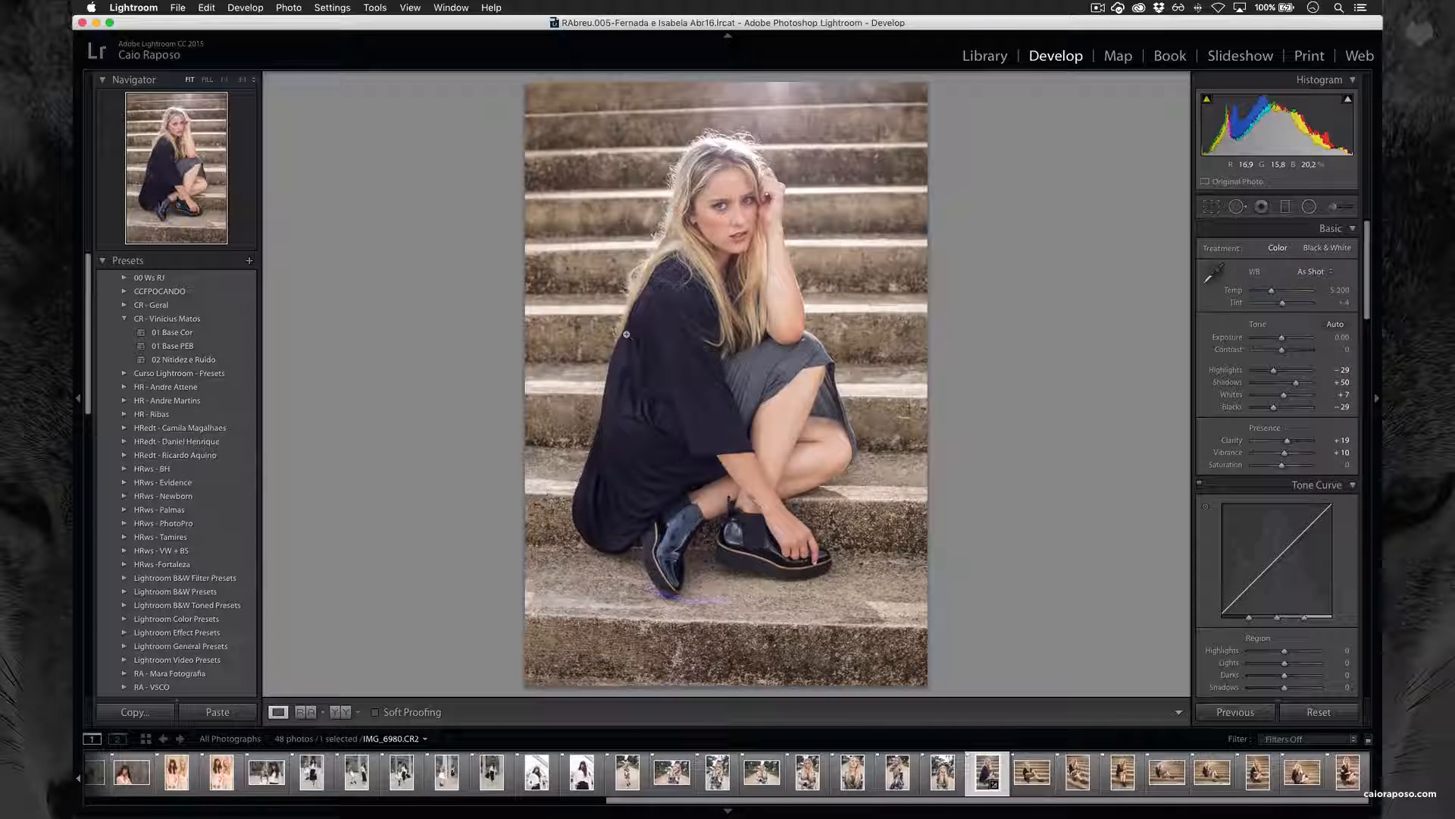
Switch to Photoshop and run the D&B - Geral action on IMG_6980.CR2 to add the dodge-and-burn layers
key(super+Tab)
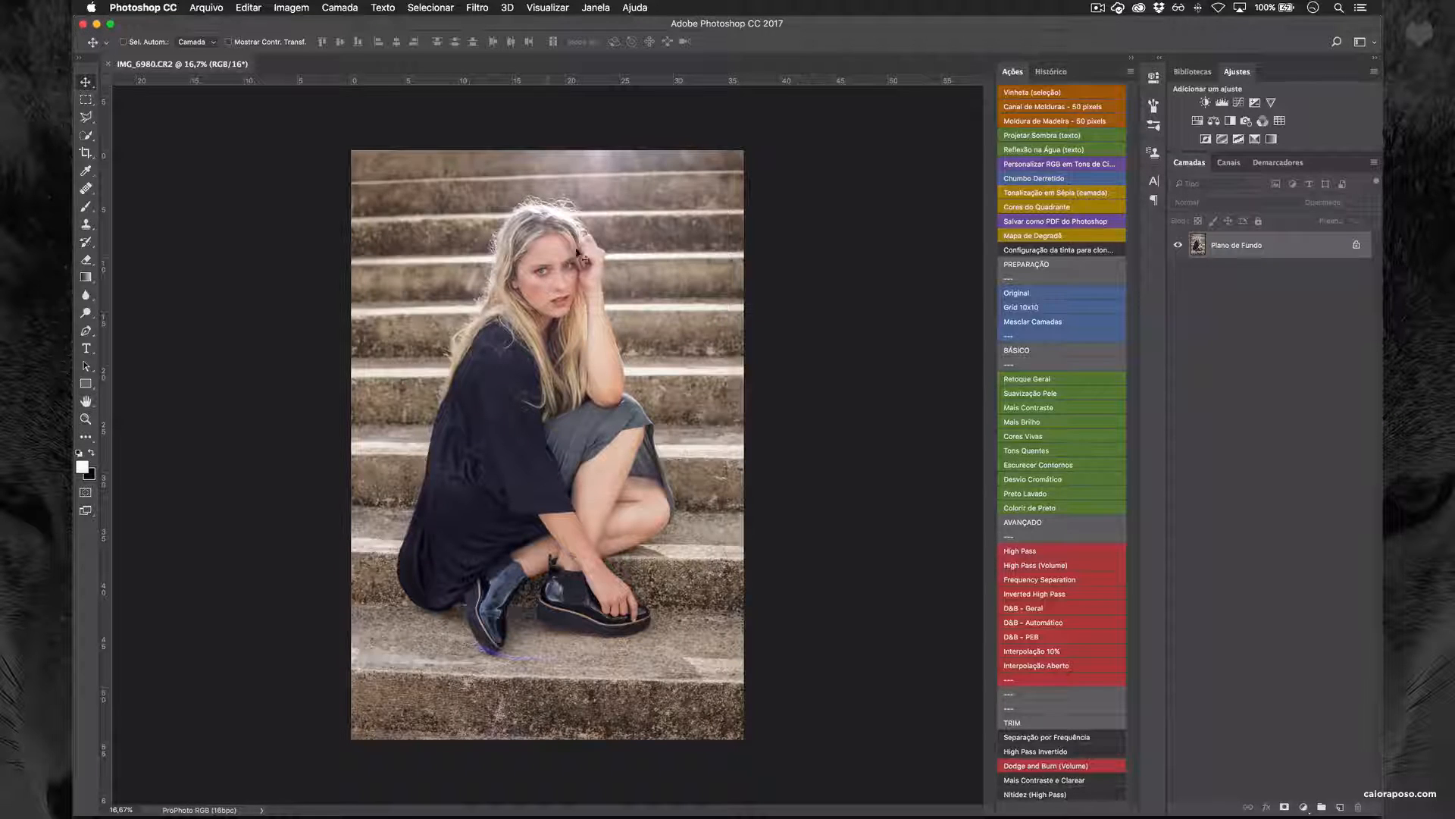
click(1061, 608)
click(1192, 239)
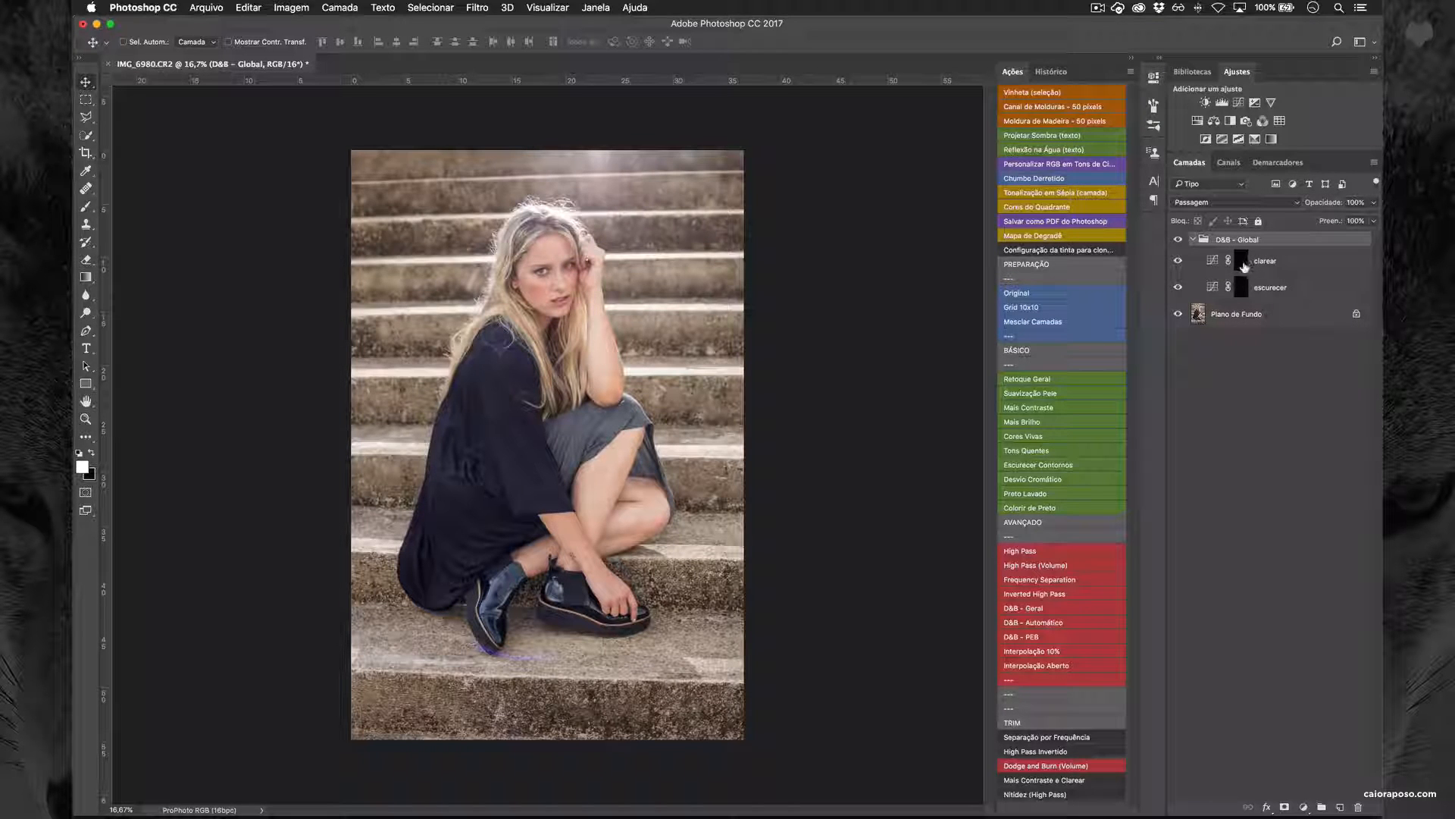
Lighten the woman's arm, hand and skirt area by brushing white at 5% flow on the clarear layer mask
click(1241, 265)
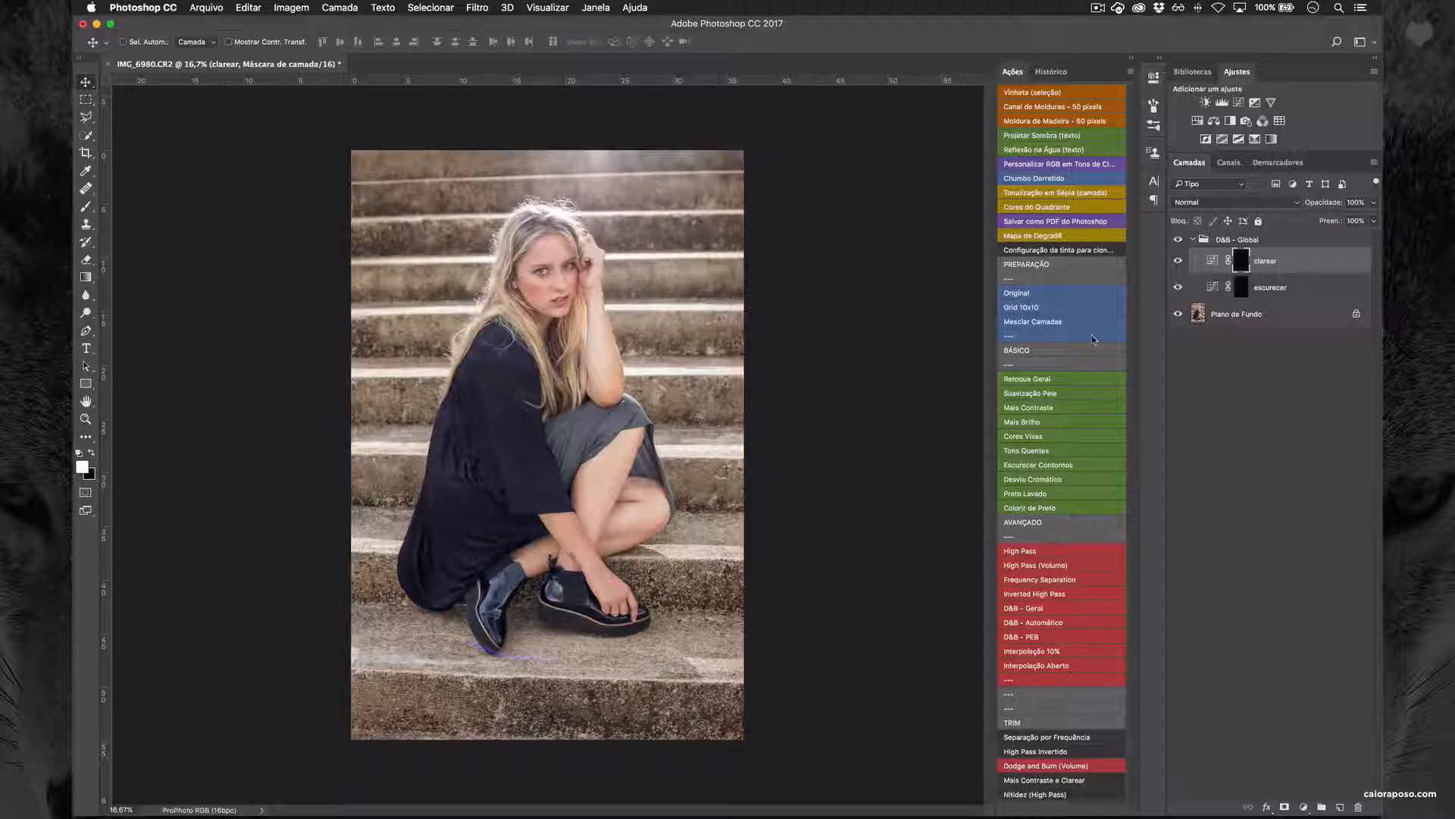
key(b)
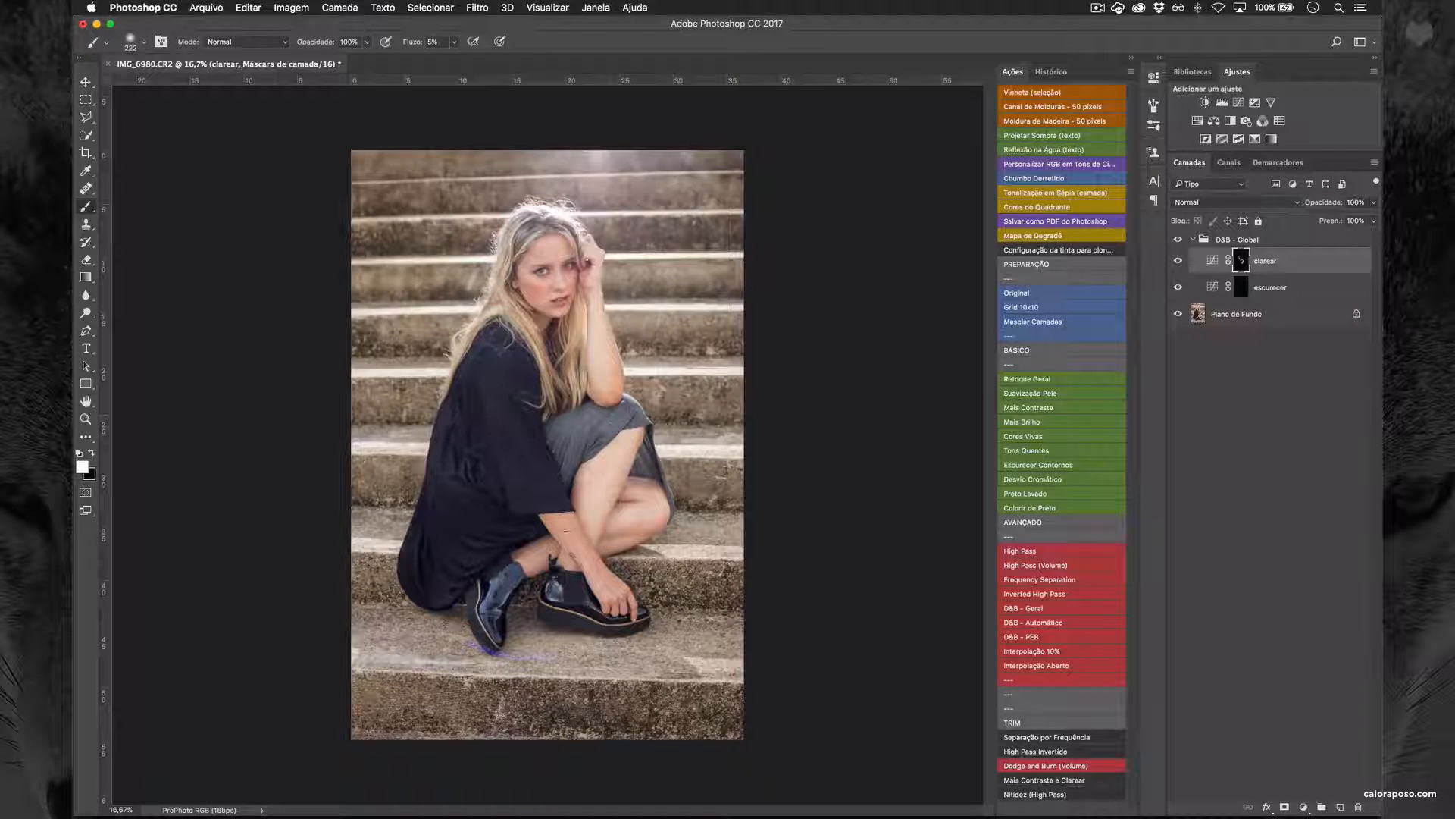
mouse_move(570, 542)
mouse_down()
mouse_move(593, 578)
mouse_move(650, 510)
mouse_move(530, 557)
mouse_move(624, 596)
mouse_up()
key(bracketleft)
key(bracketleft)
key(bracketleft)
mouse_move(530, 466)
mouse_down()
mouse_move(454, 400)
mouse_move(547, 423)
mouse_up()
Brush white on the clarear mask over the woman's face and hair with a resized brush
ctrl+alt+drag(597, 249, 587, 682)
key(super+1)
drag(520, 167, 572, 362)
mouse_move(557, 523)
mouse_down()
mouse_move(486, 538)
mouse_move(501, 491)
mouse_up()
key(super+minus)
ctrl+alt+drag(784, 419, 780, 419)
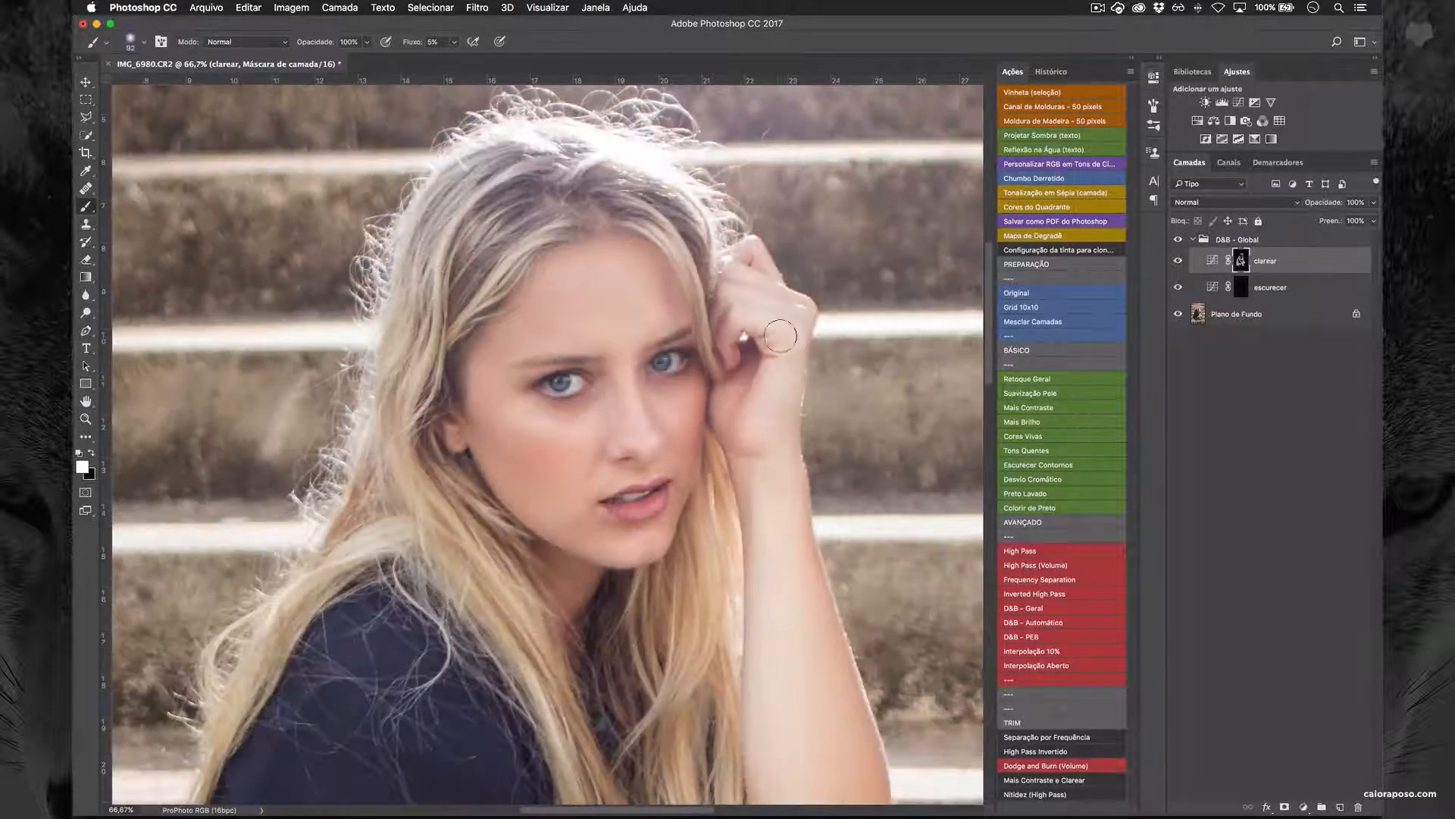
key(super+minus)
key(super+minus)
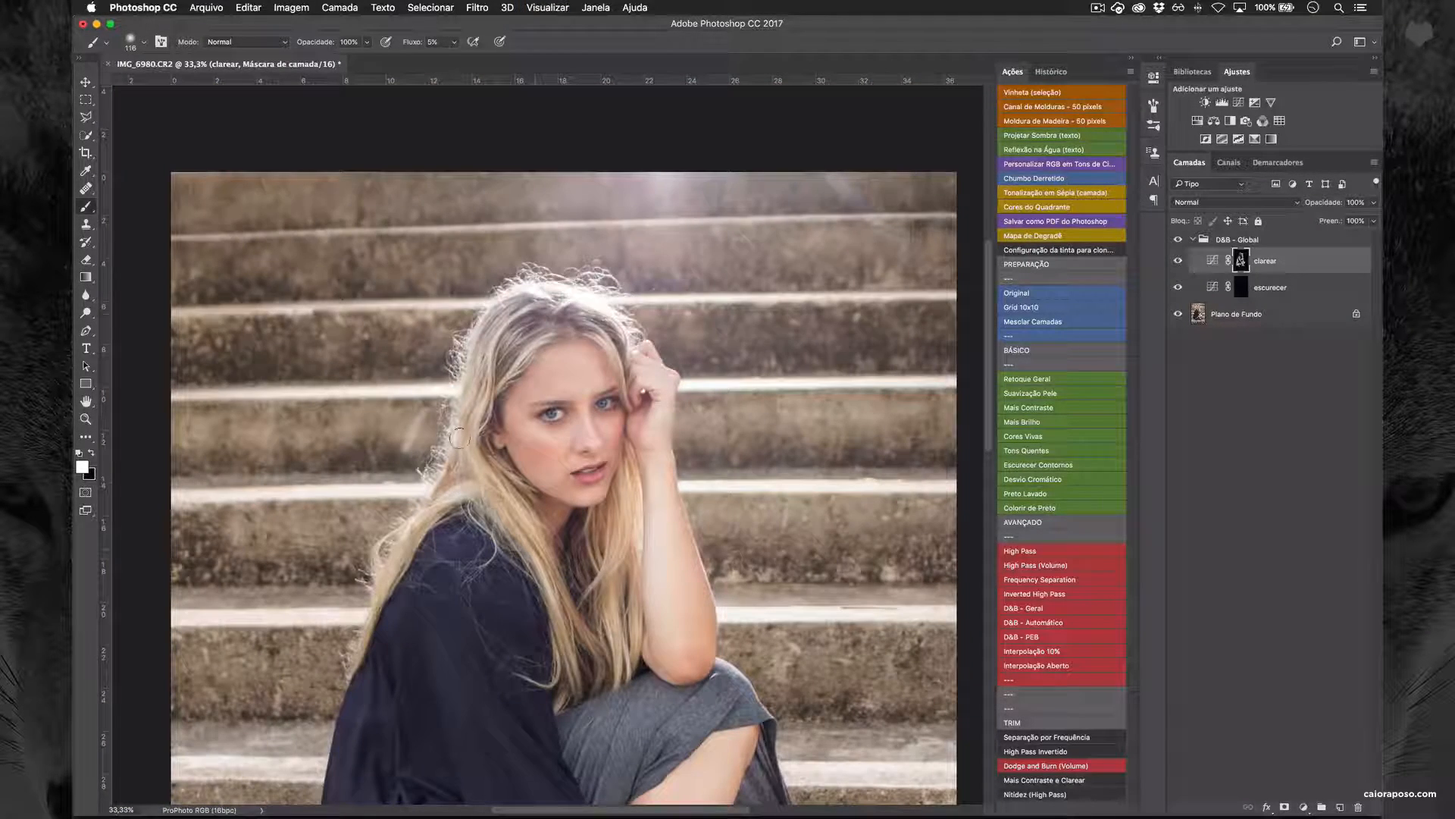
drag(454, 441, 452, 170)
Darken the shadow areas around the face, hair and upper clothing by brushing white on the escurecer mask
click(1270, 288)
ctrl+alt+drag(652, 387, 657, 395)
mouse_move(638, 212)
mouse_down()
mouse_move(677, 418)
mouse_move(688, 323)
mouse_move(669, 438)
mouse_up()
drag(566, 297, 542, 330)
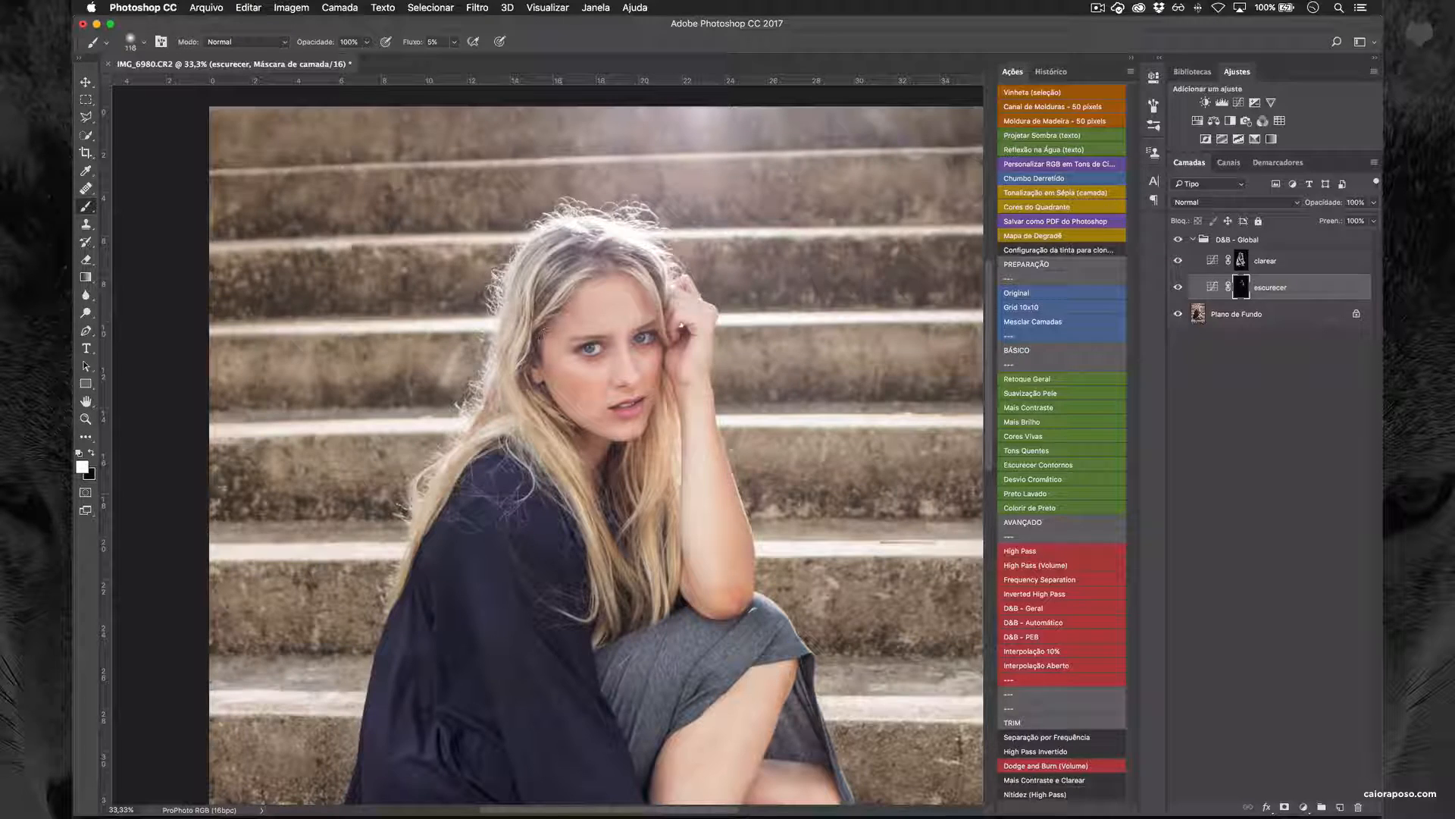
drag(646, 497, 660, 531)
mouse_move(485, 561)
mouse_down()
mouse_move(495, 410)
mouse_move(523, 409)
mouse_up()
mouse_move(517, 316)
mouse_down()
mouse_move(531, 549)
mouse_move(564, 429)
mouse_up()
Brush white with a larger brush on the escurecer mask over the shadows of the dark top and legs
ctrl+alt+drag(529, 502, 502, 502)
drag(471, 355, 539, 459)
drag(663, 423, 712, 502)
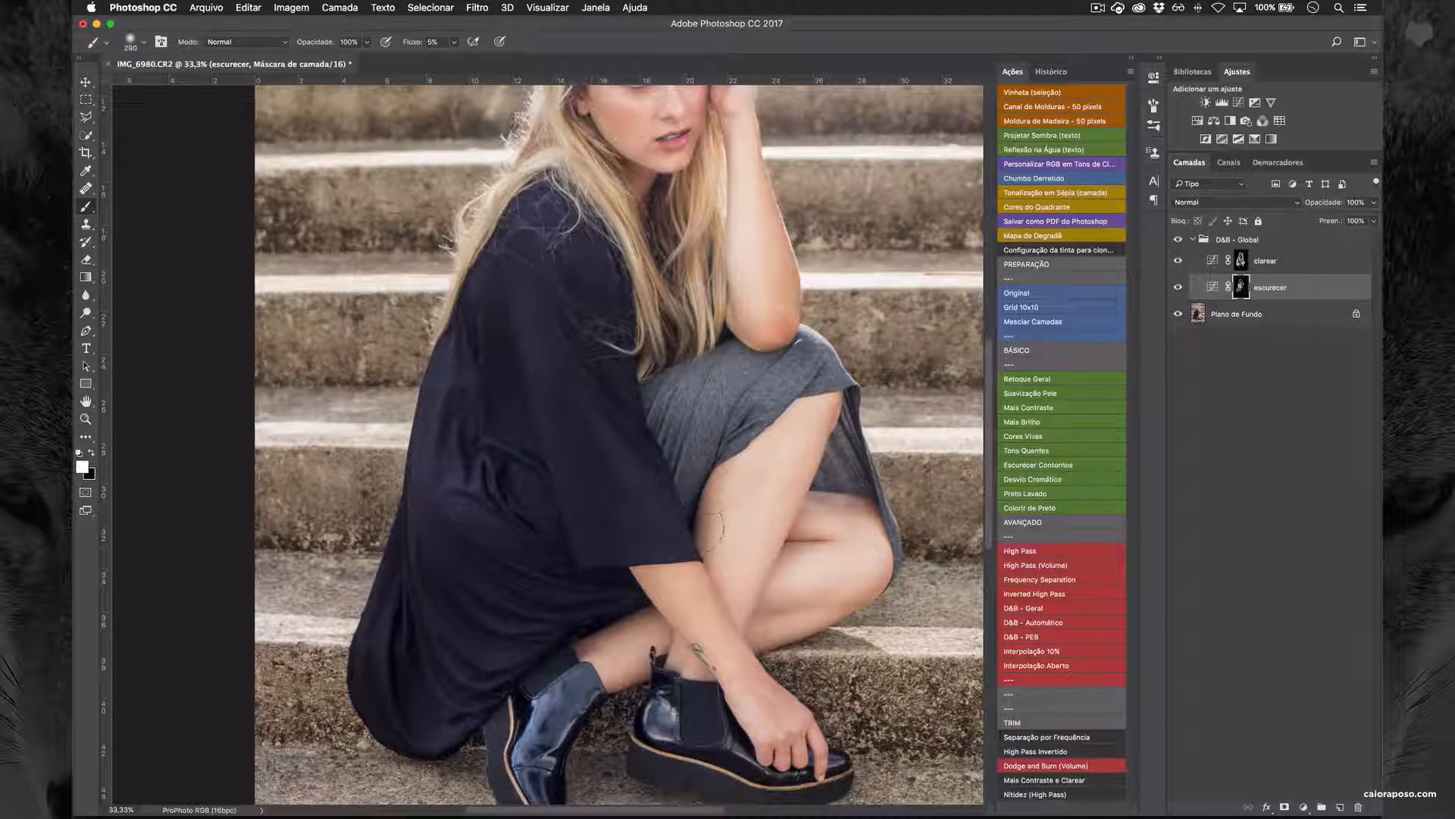
drag(826, 455, 736, 622)
key(super+minus)
key(super+minus)
key(super+minus)
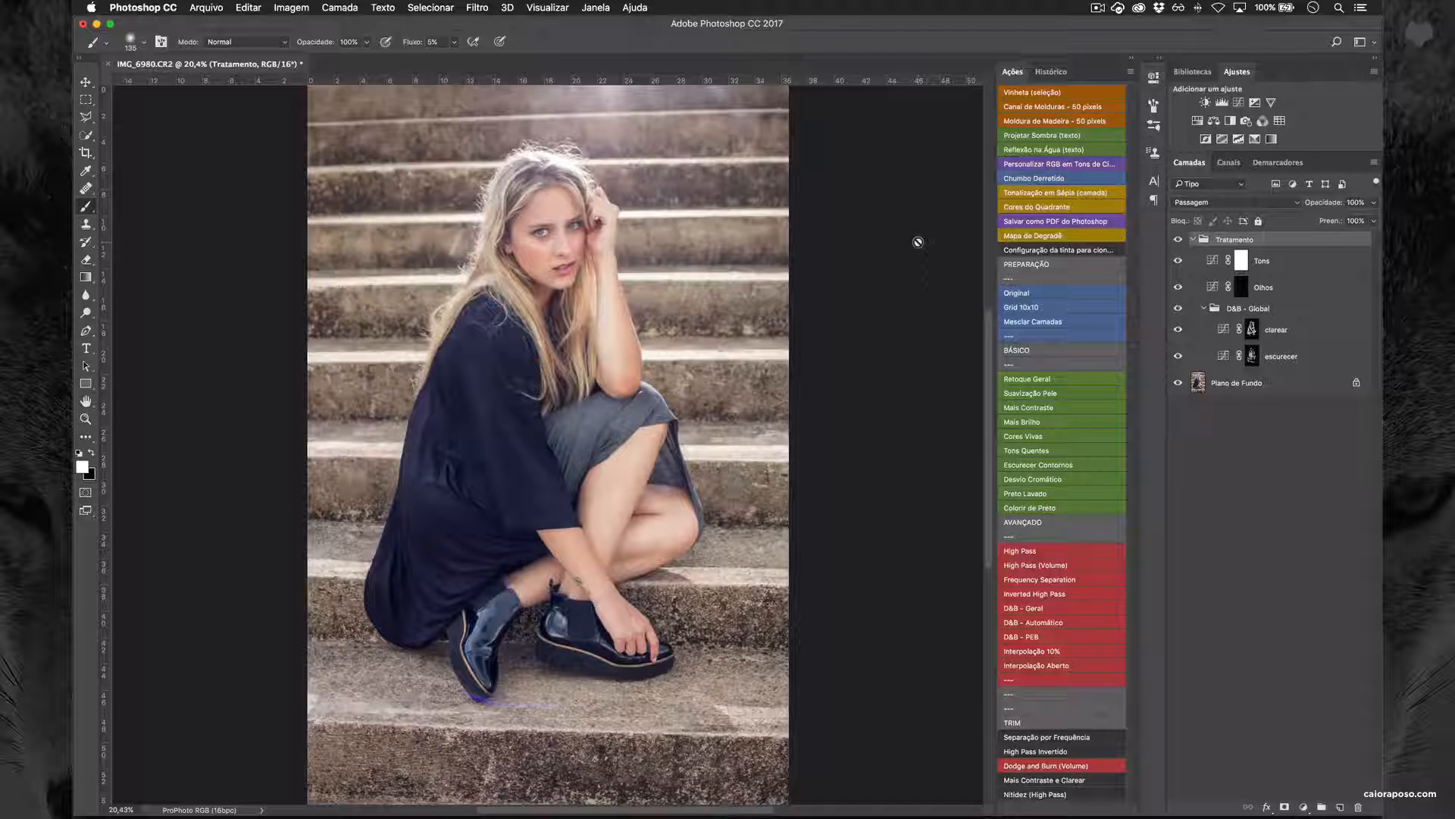
Toggle the Tratamento group's visibility repeatedly to compare the photo with and without the treatment
click(1177, 240)
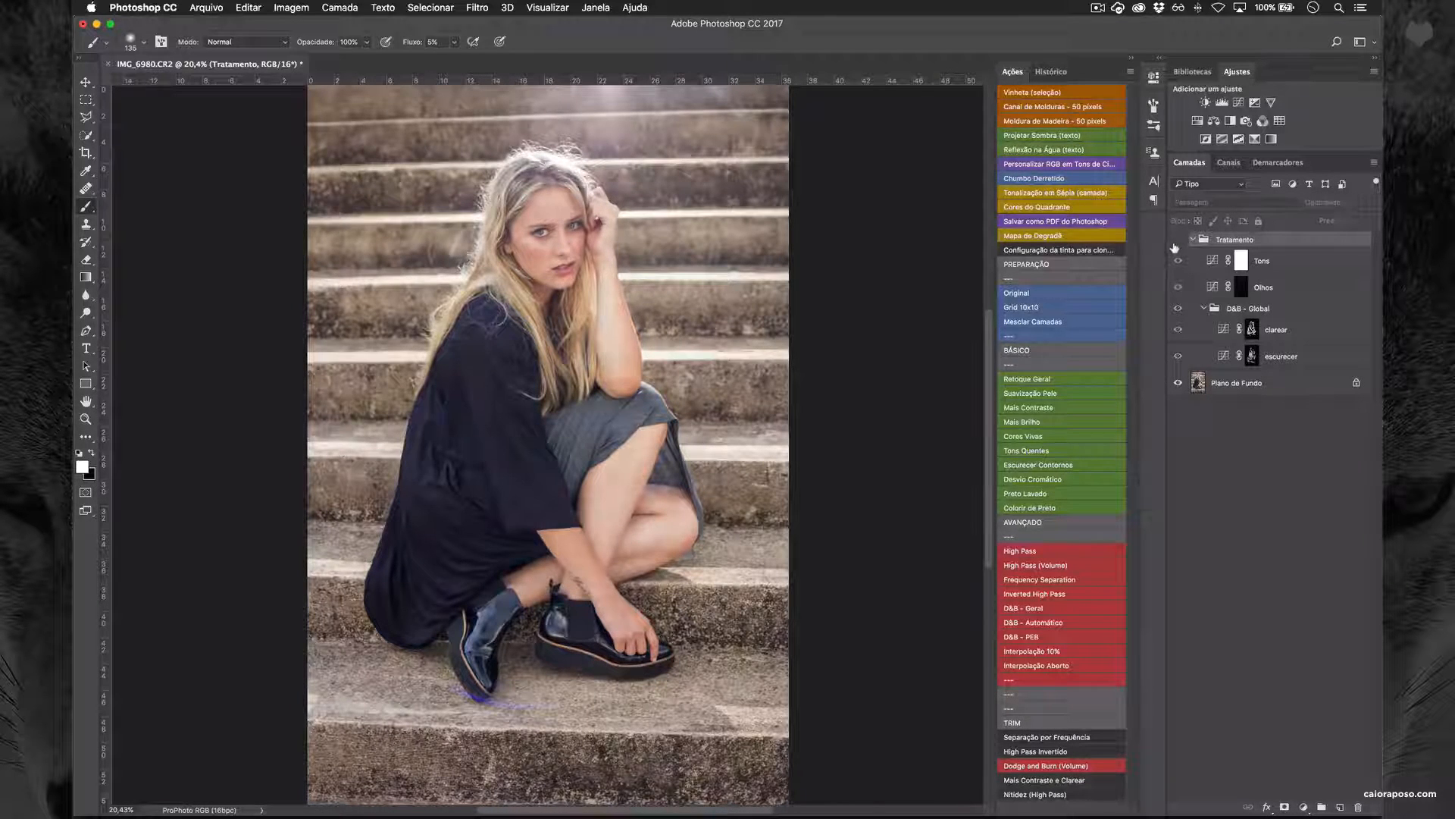
click(1177, 241)
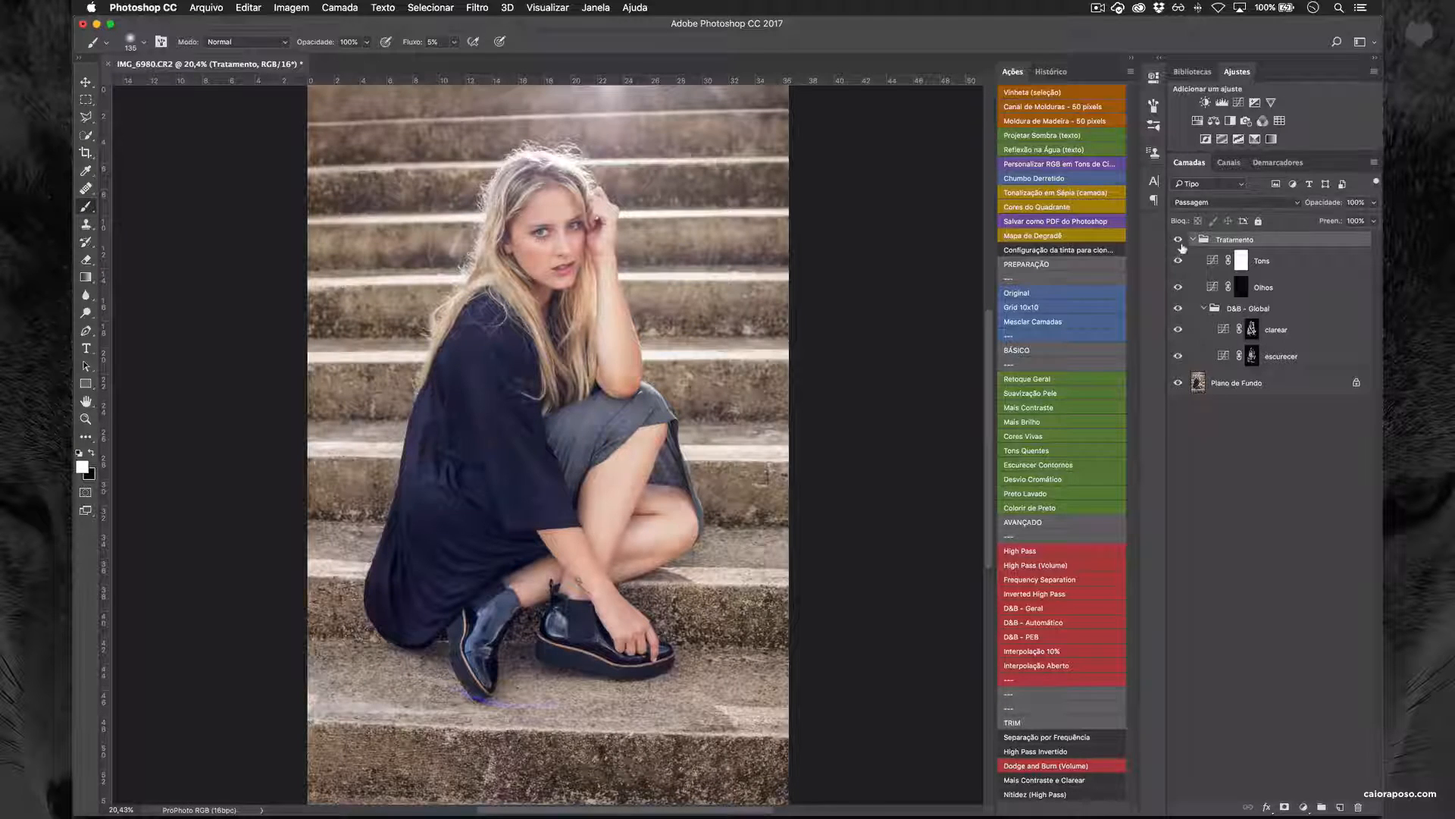
click(1177, 241)
click(1177, 240)
click(1177, 241)
click(1177, 241)
click(1177, 241)
click(1177, 240)
click(1177, 239)
click(1178, 239)
click(1177, 240)
click(1178, 239)
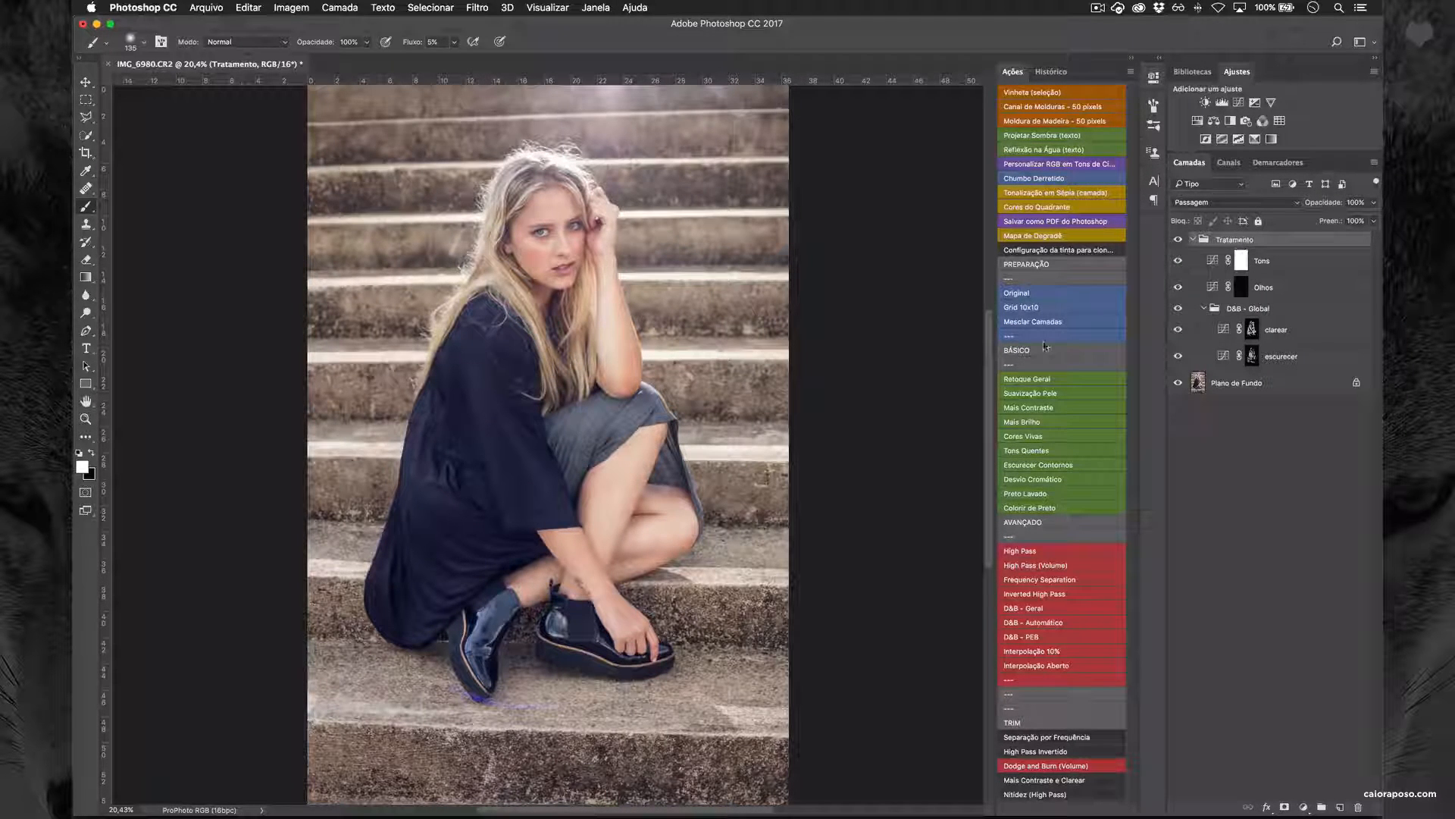
Sharpen the photo with the High Pass action, accepting a radius of 2,0 pixels
click(1054, 552)
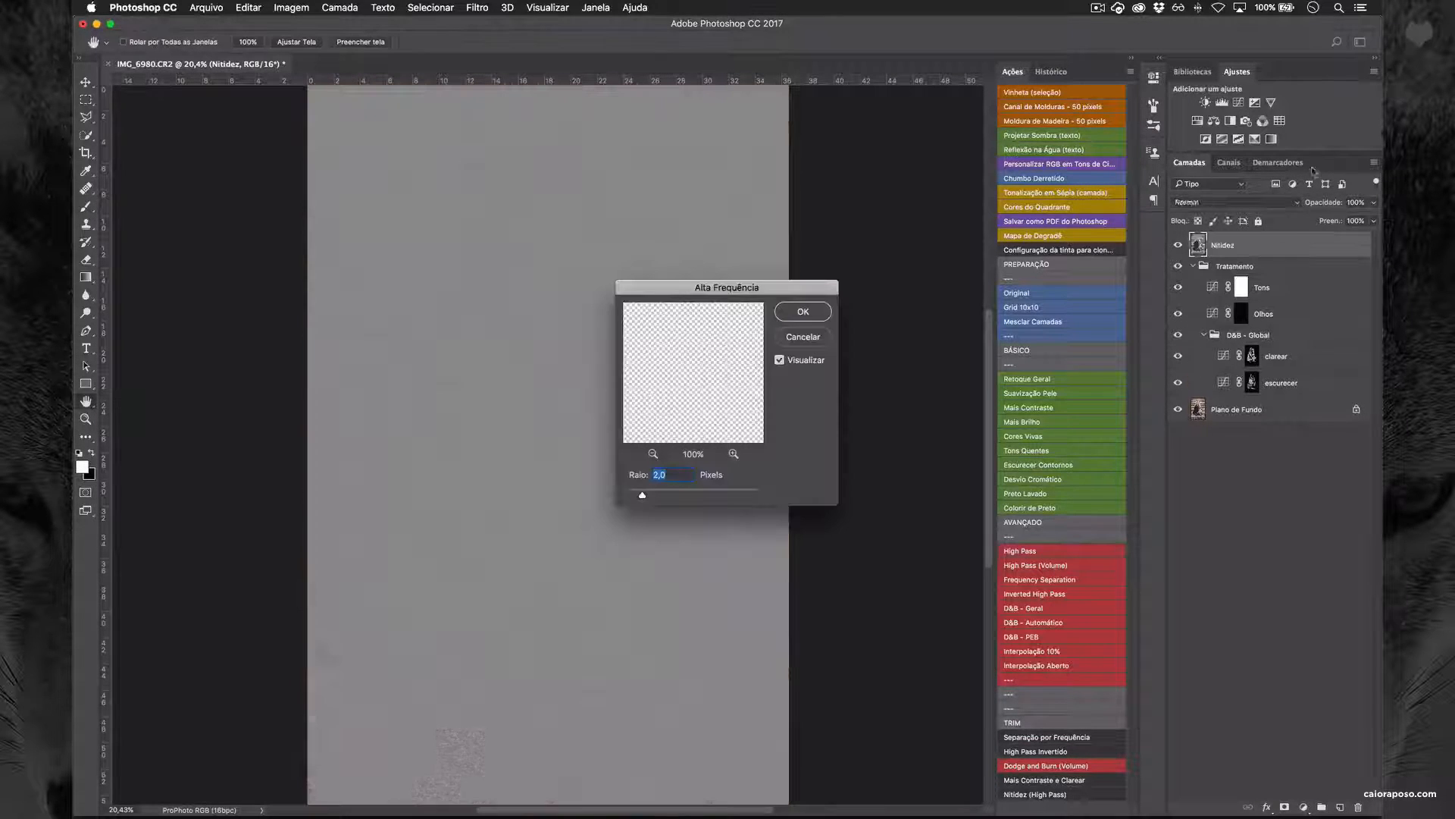
click(805, 311)
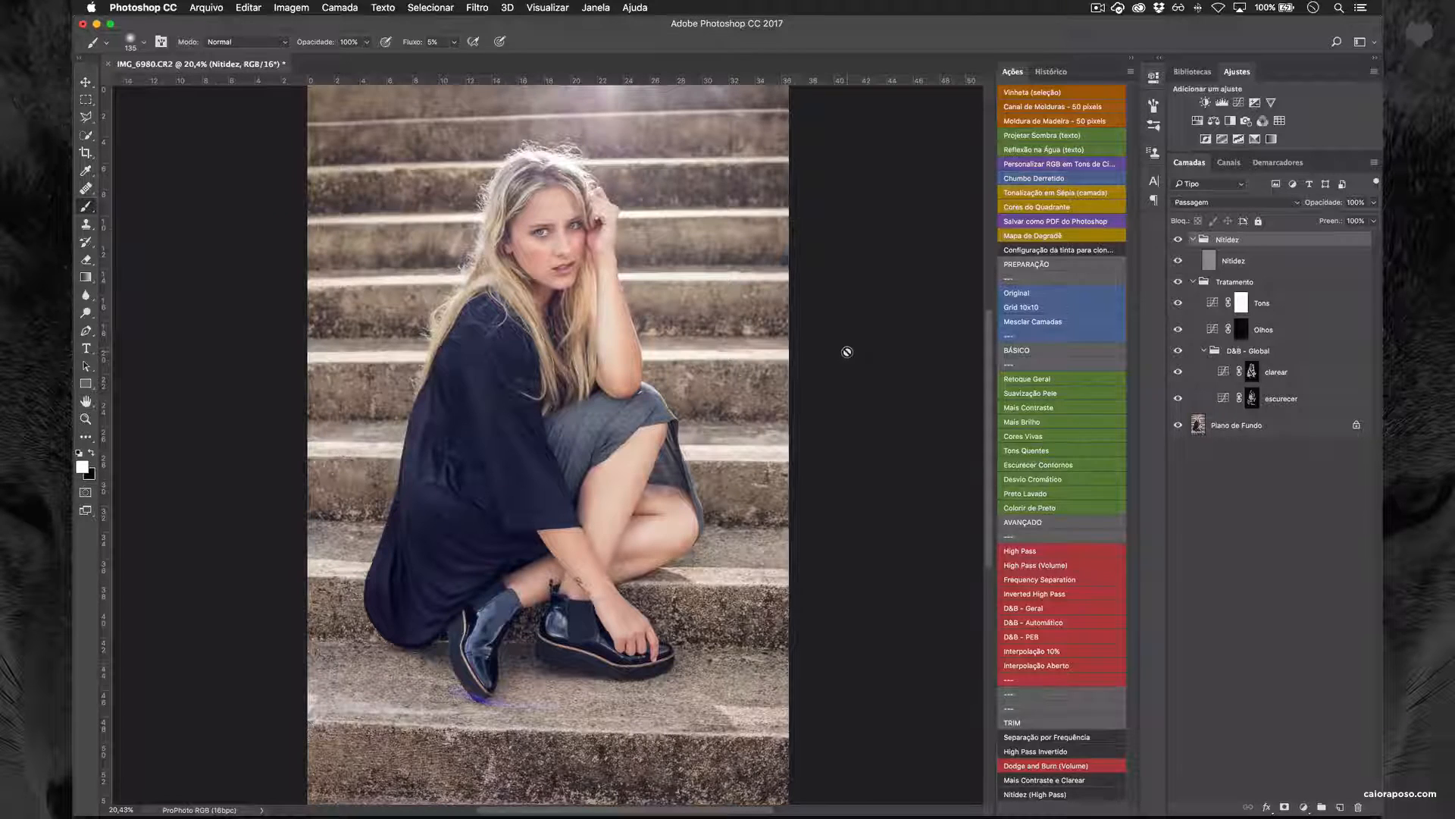
Save the layered Photoshop edit of IMG_6980
click(205, 7)
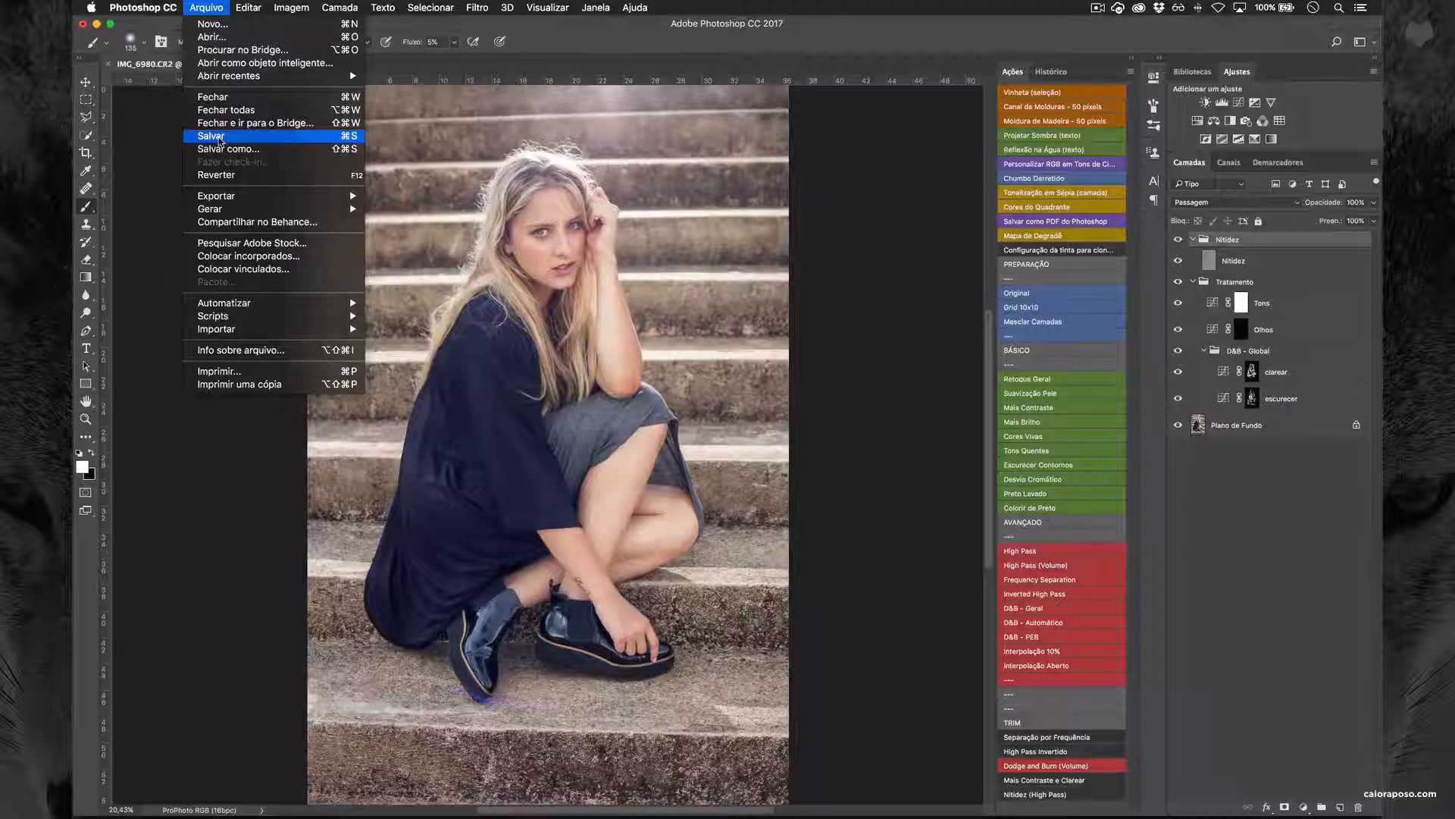
click(821, 40)
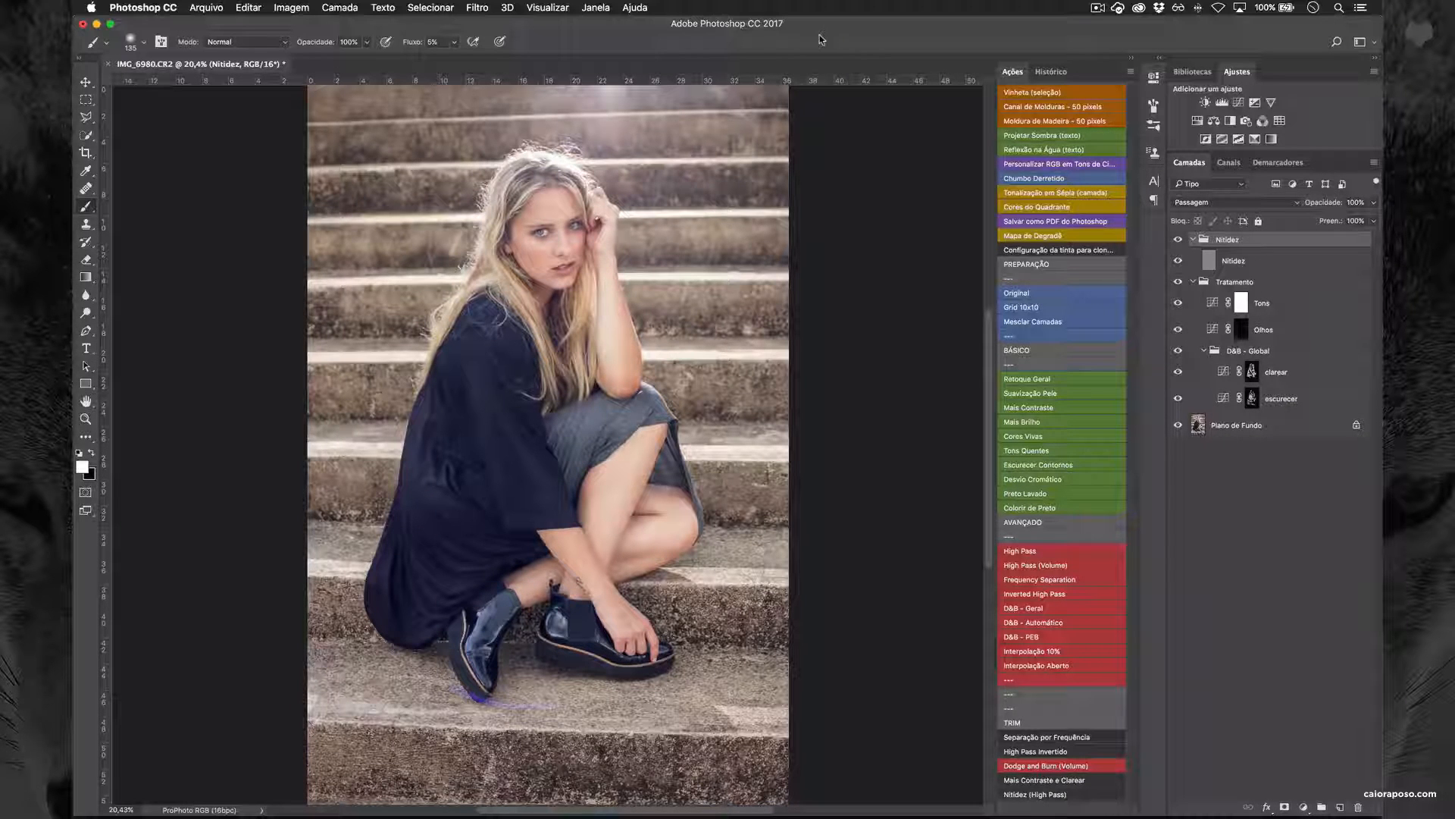
key(super+s)
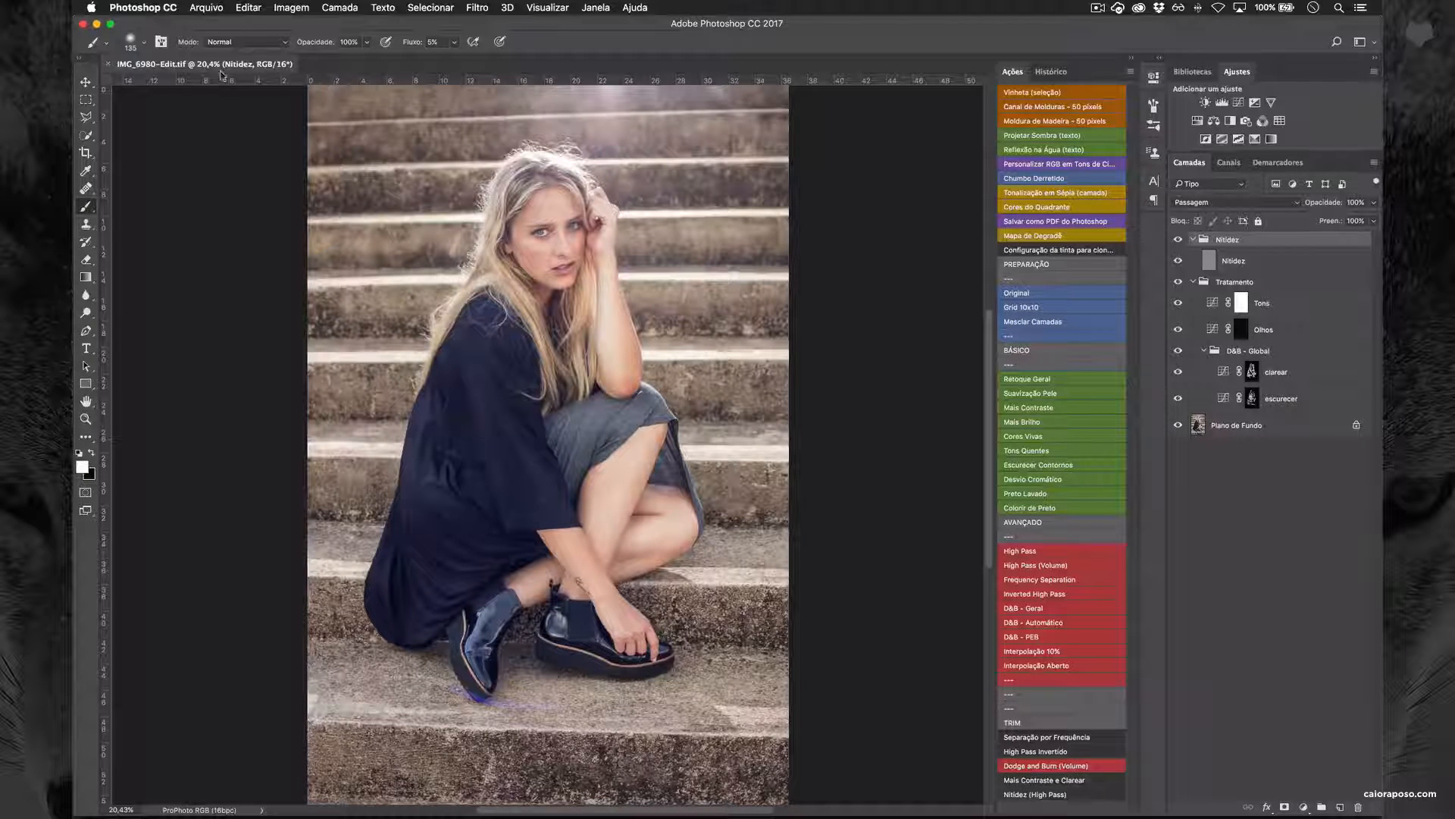
Close the saved document and switch back to Lightroom
click(205, 7)
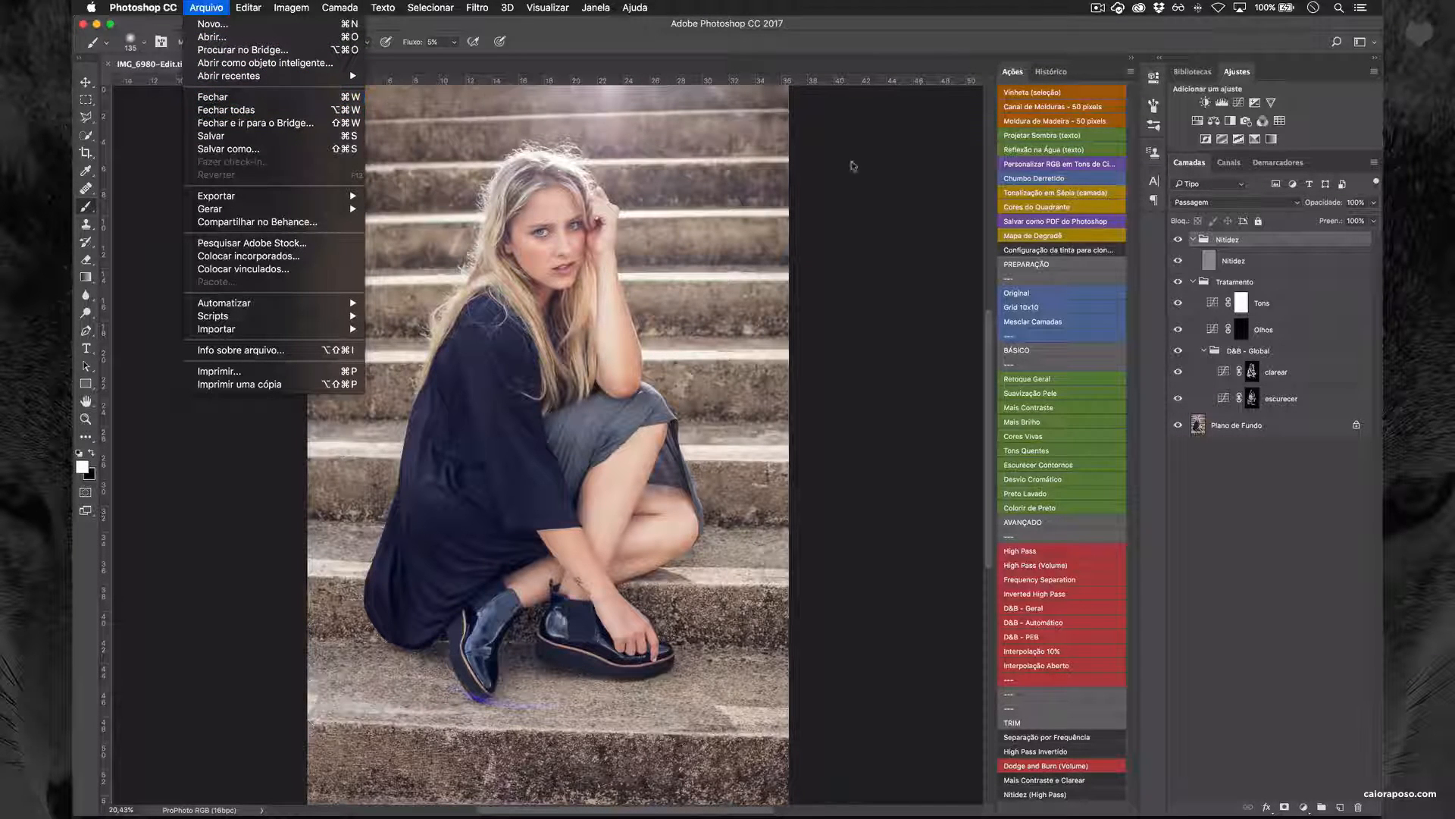
key(super+w)
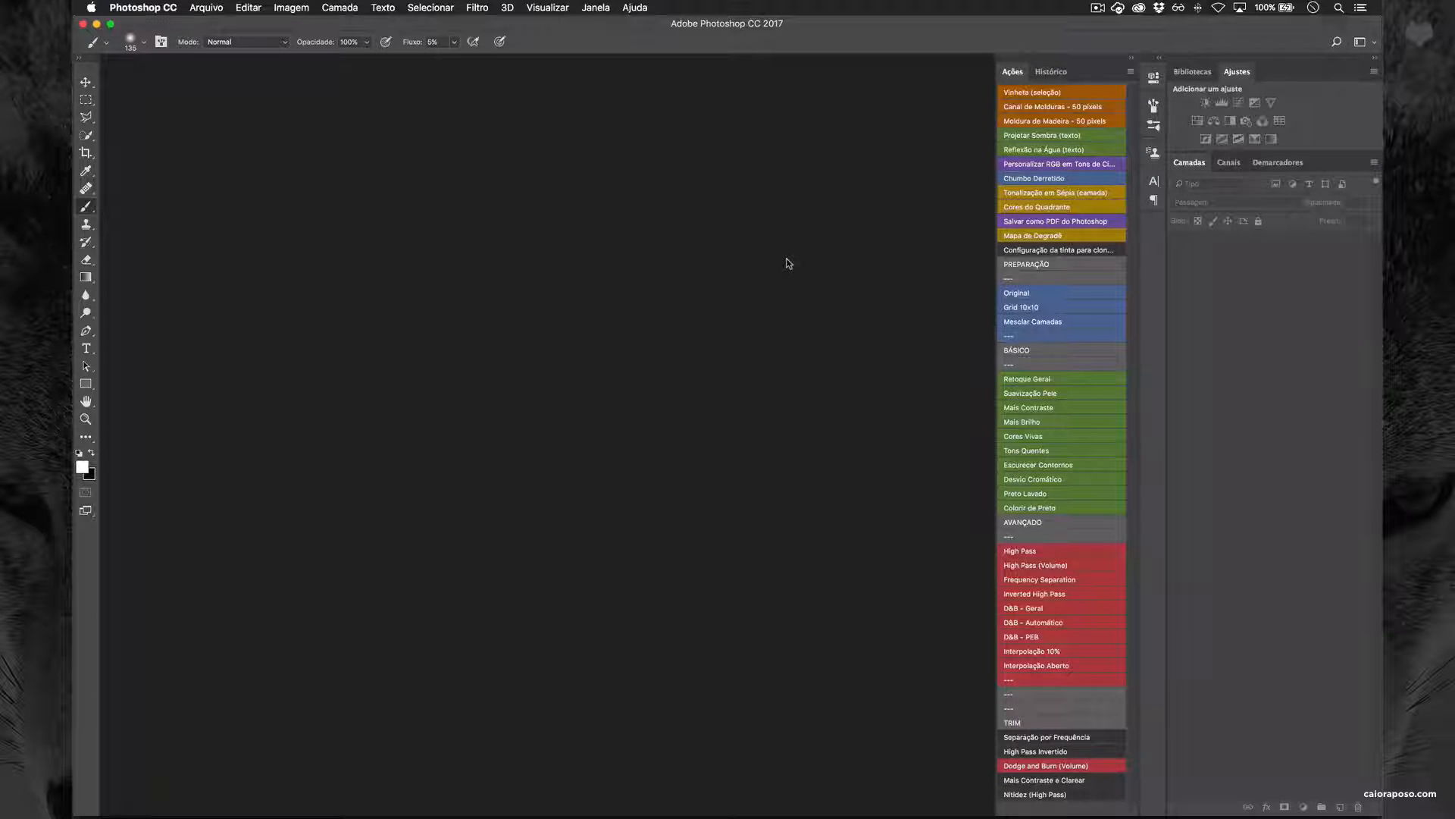
key(super+Tab)
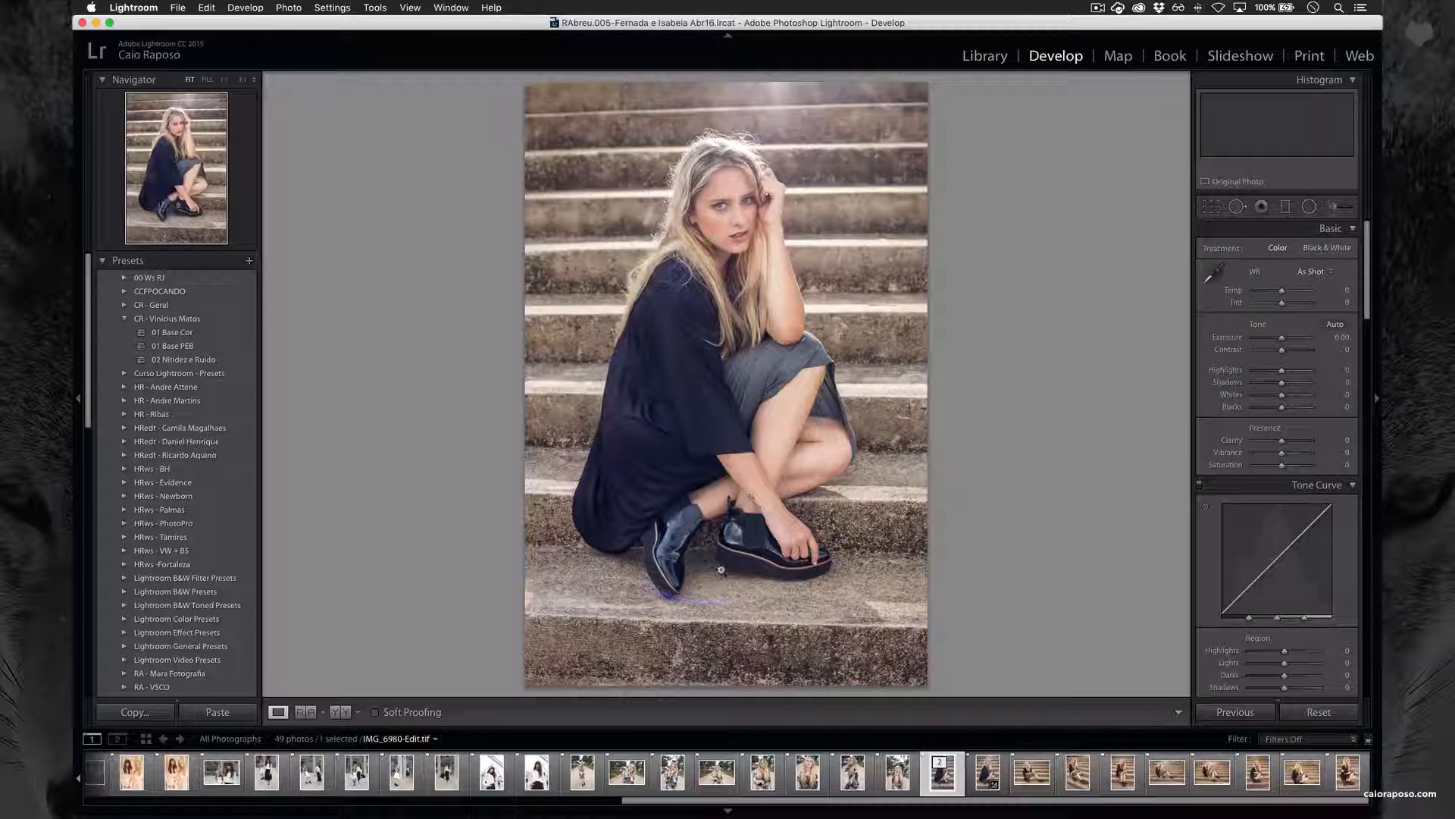
Compare the original IMG_6980.CR2 with IMG_6980-Edit.tif, ending on the edited file
click(985, 779)
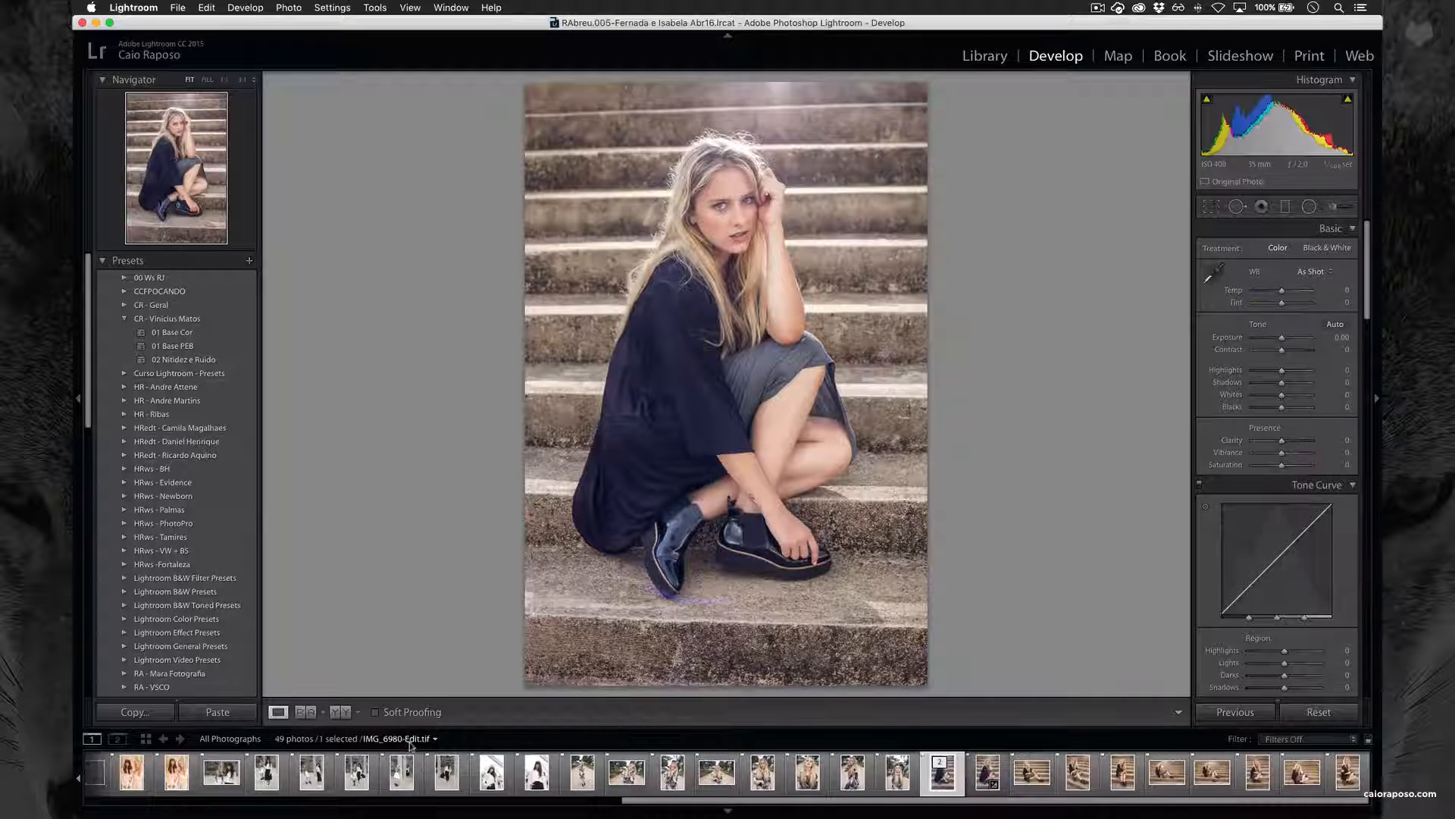
key(Right)
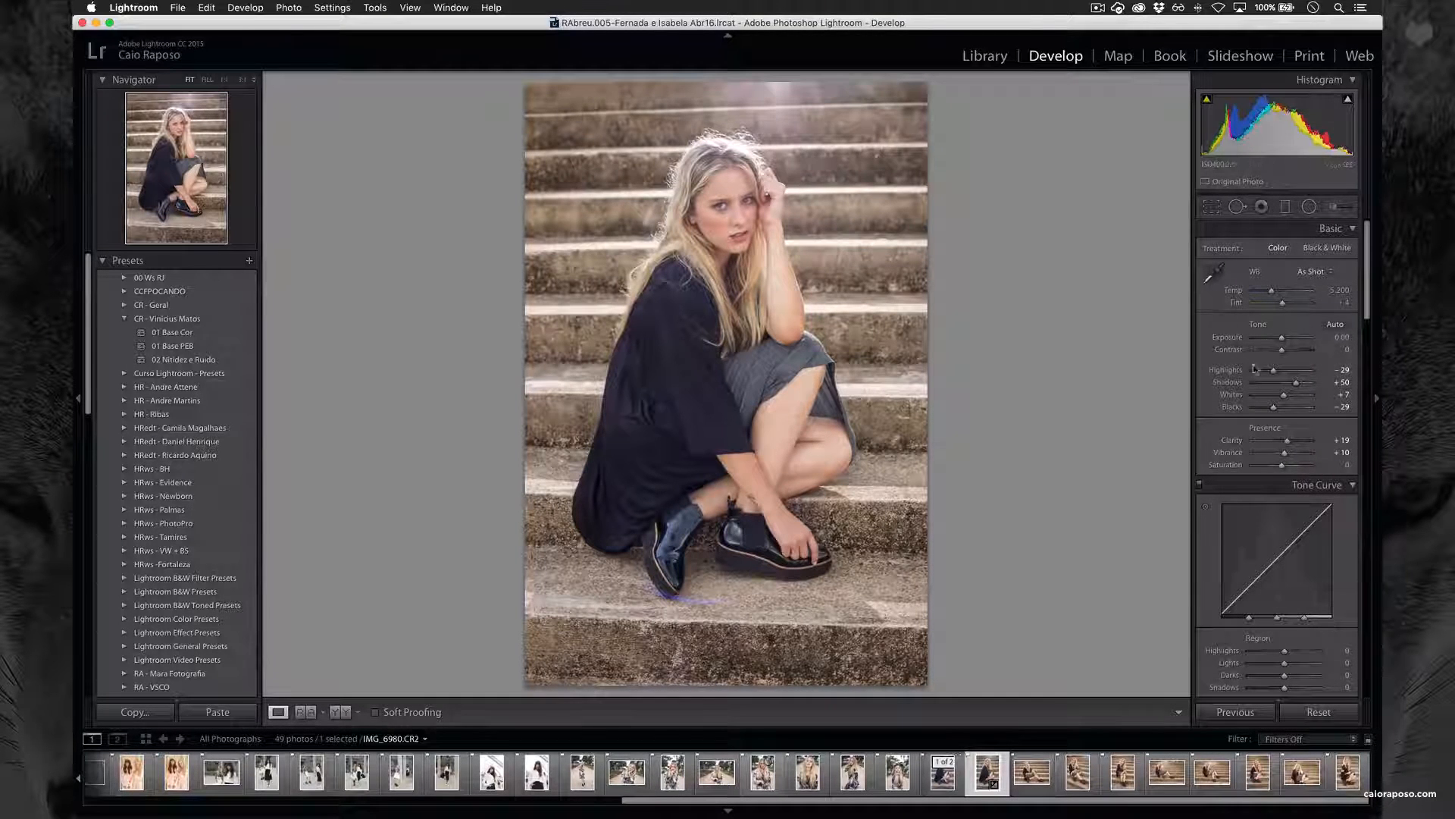
click(943, 773)
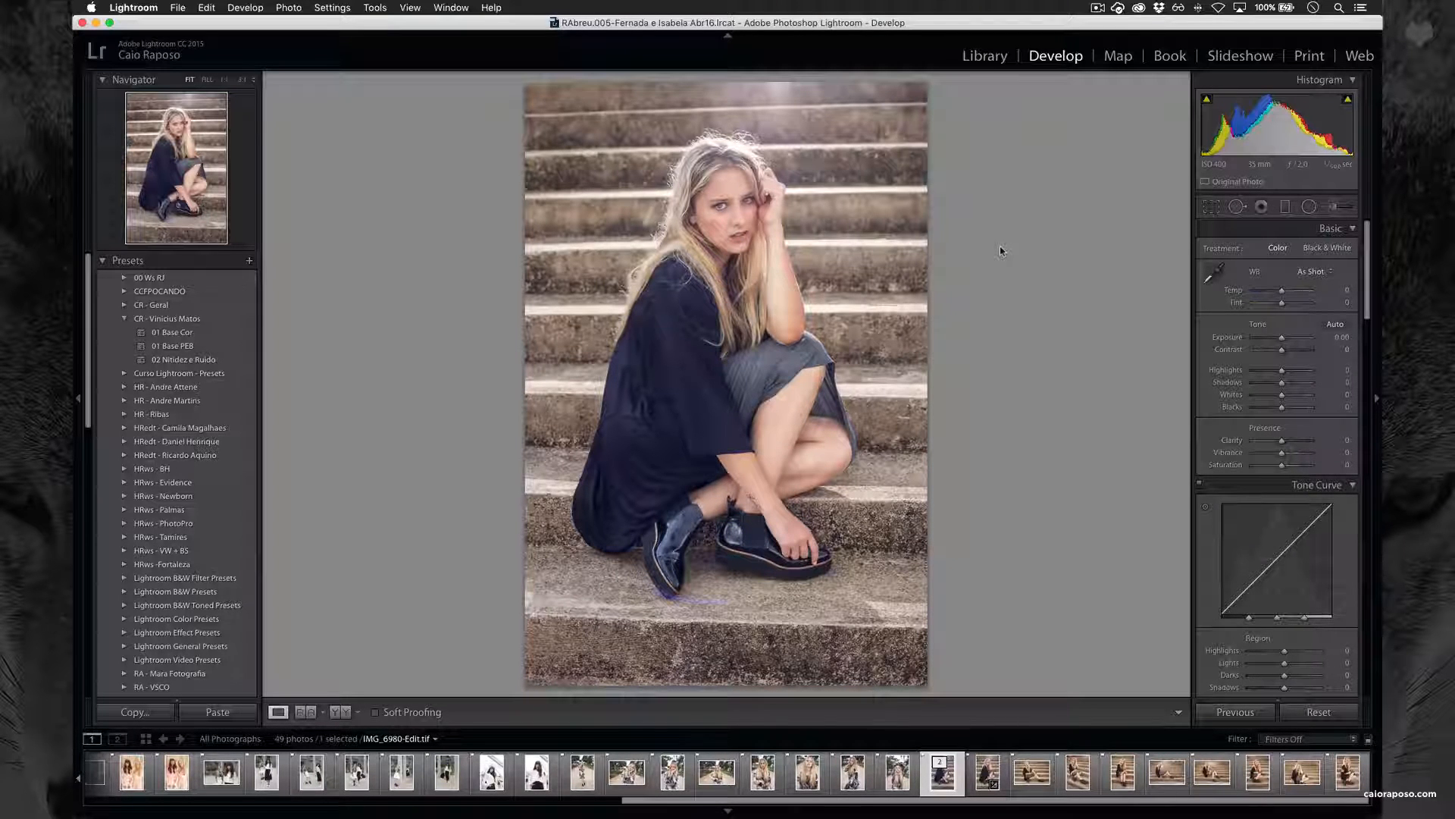
Show IMG_6980-Edit.tif in Finder and widen the window to view its folder location
right_click(940, 780)
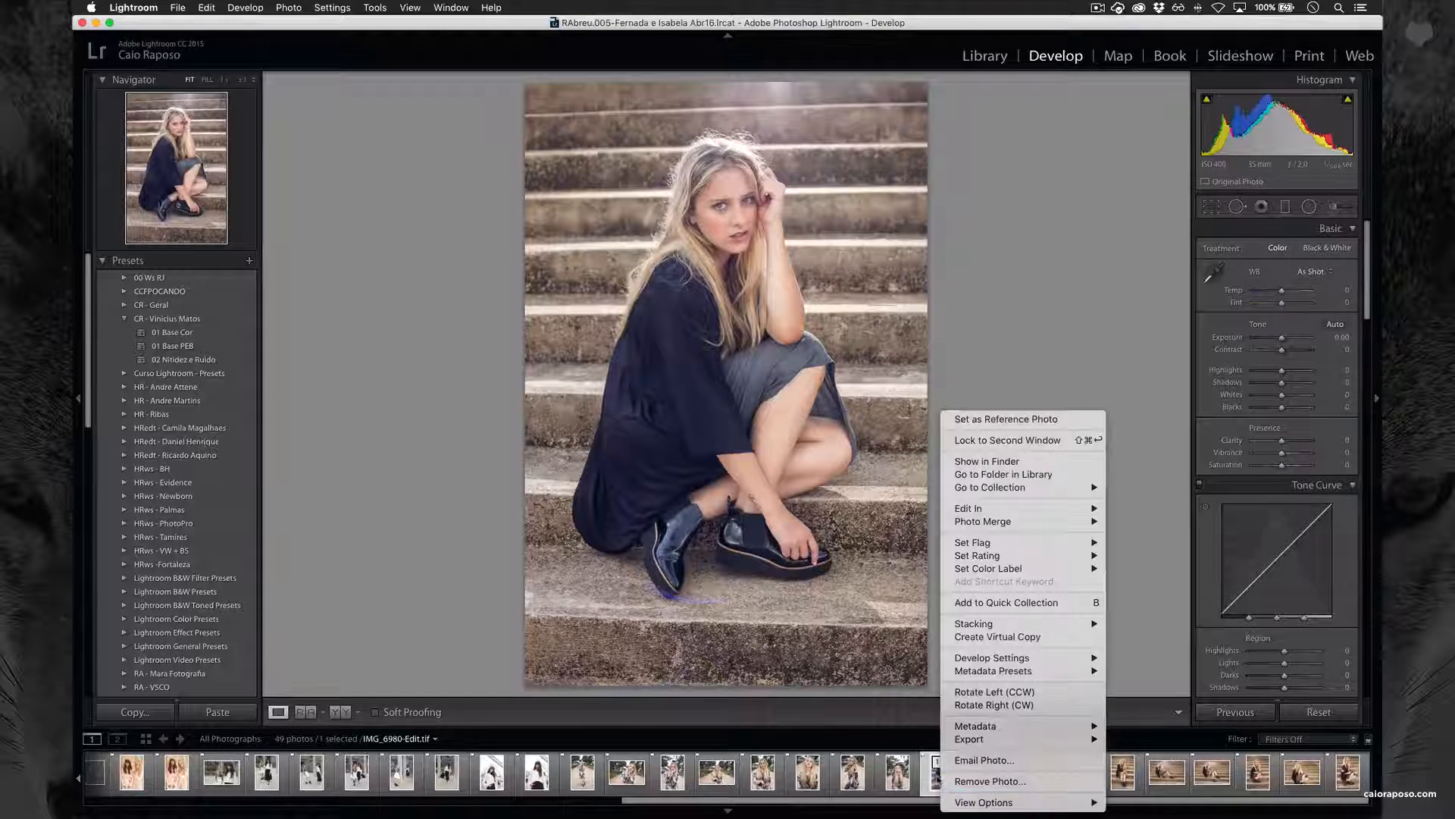
click(1021, 462)
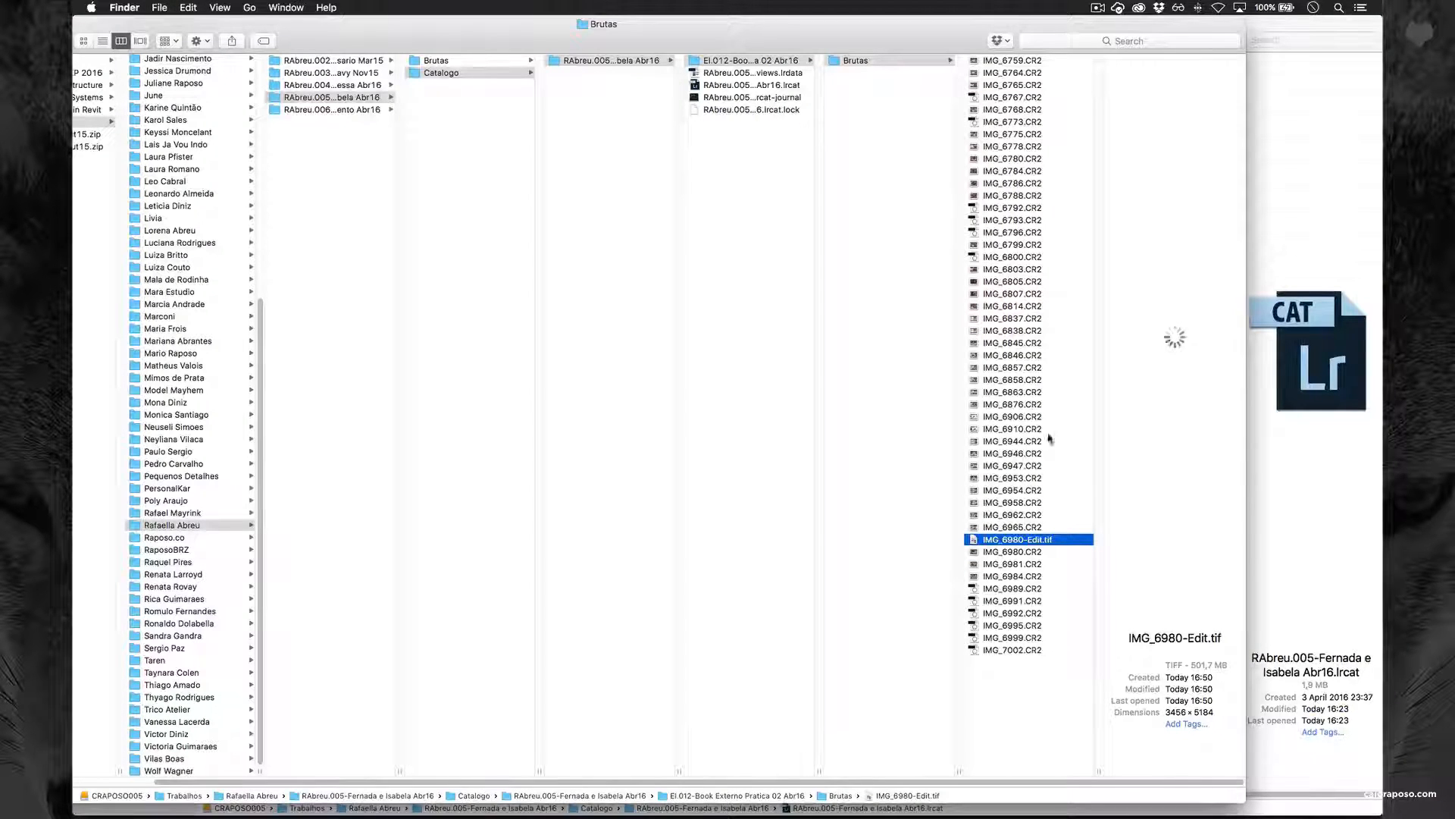
drag(1245, 501, 1381, 498)
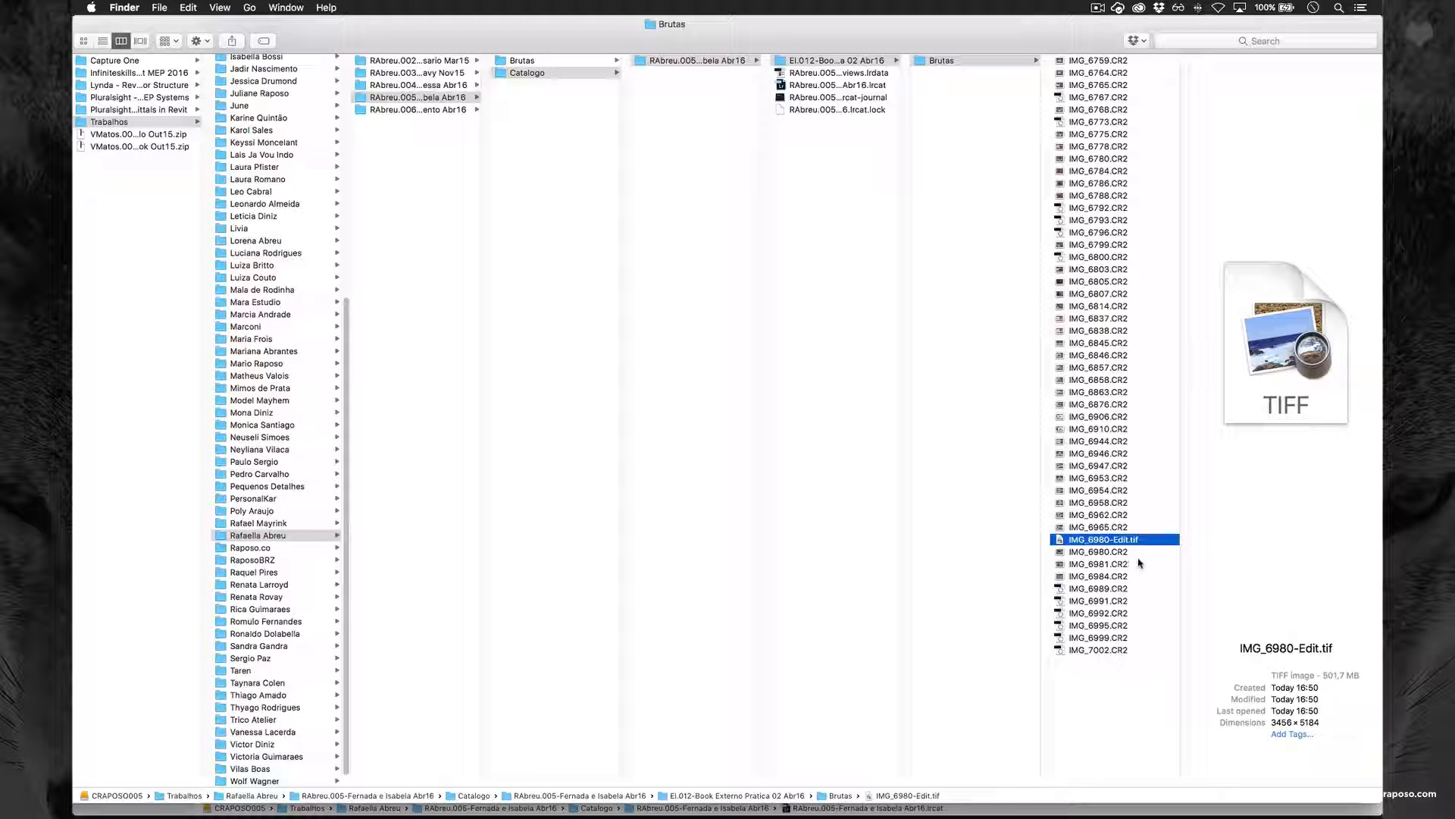
Switch back to Lightroom and open IMG_6980-Edit.tif in Adobe Photoshop CC 2017 using the Edit Original option
key(super+Tab)
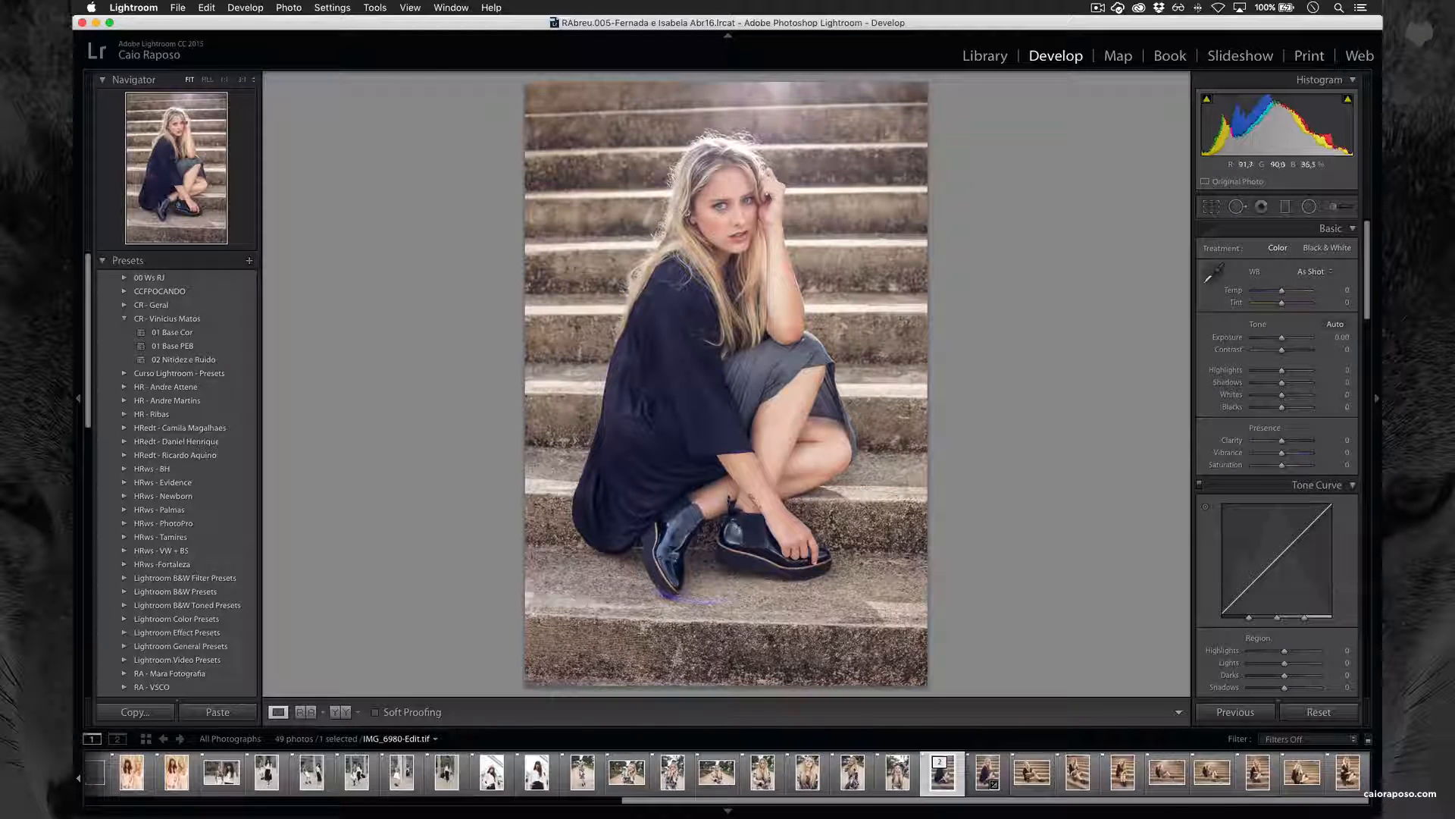
right_click(731, 262)
mouse_move(731, 263)
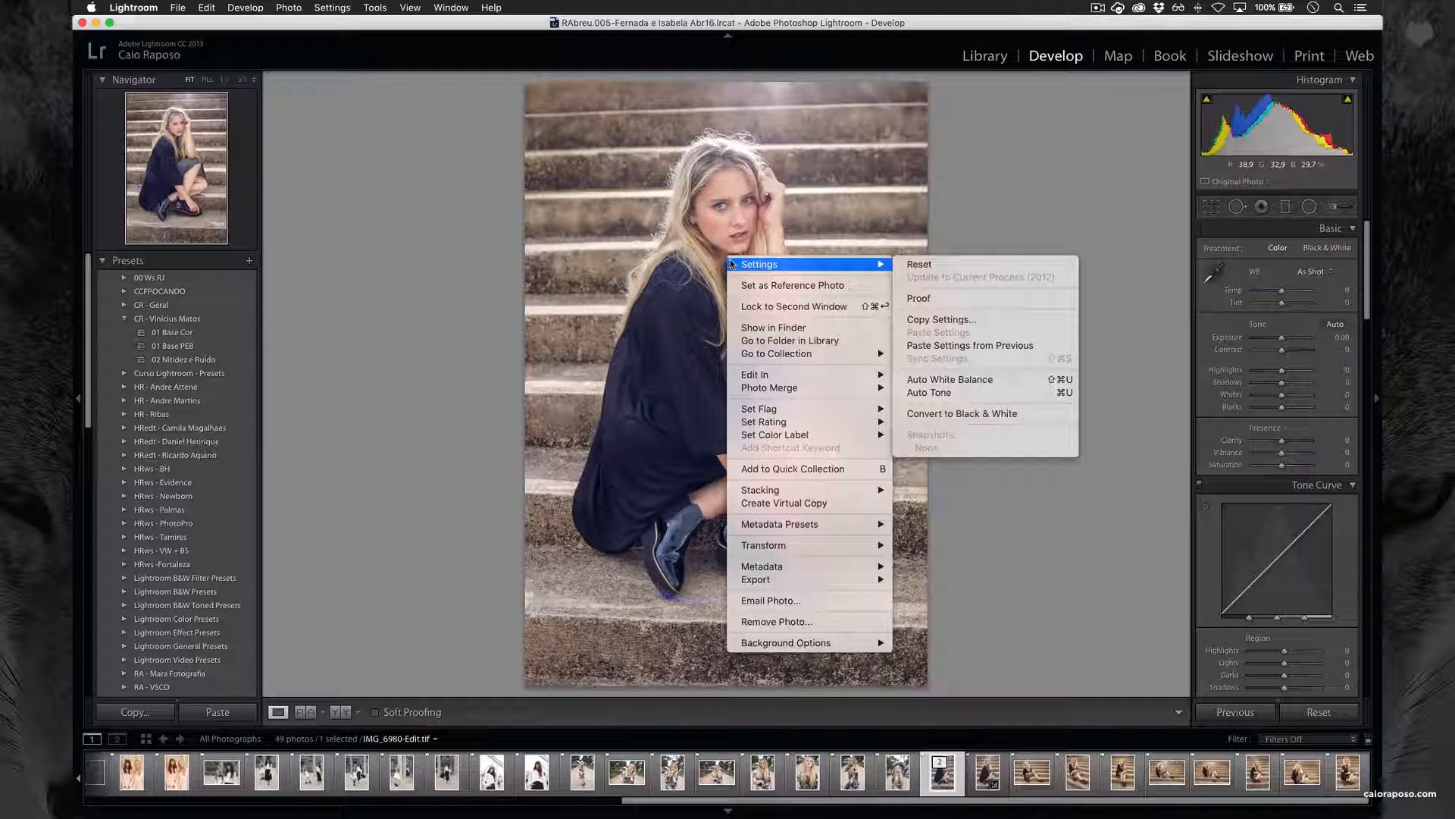
mouse_move(754, 378)
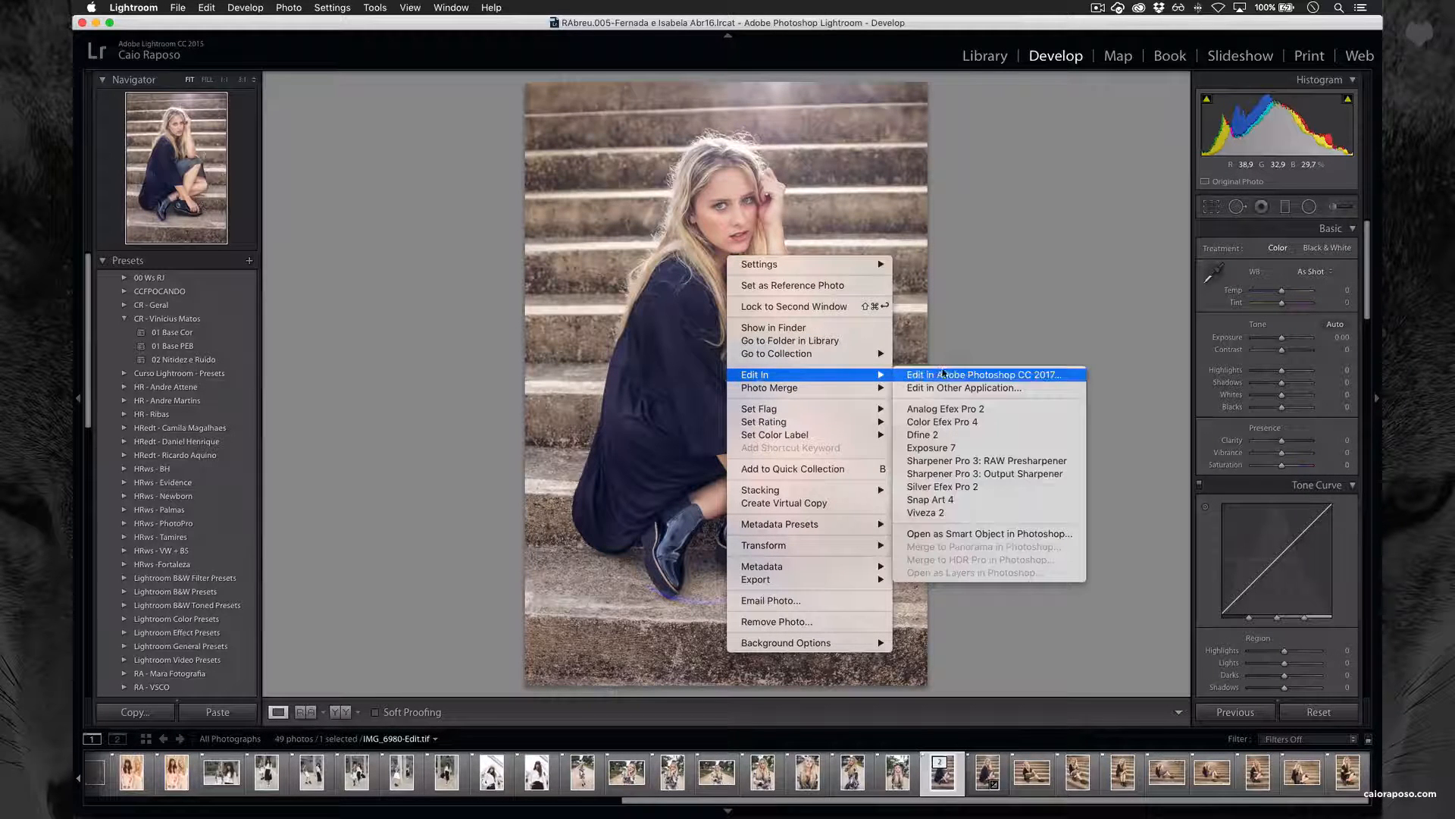
click(944, 376)
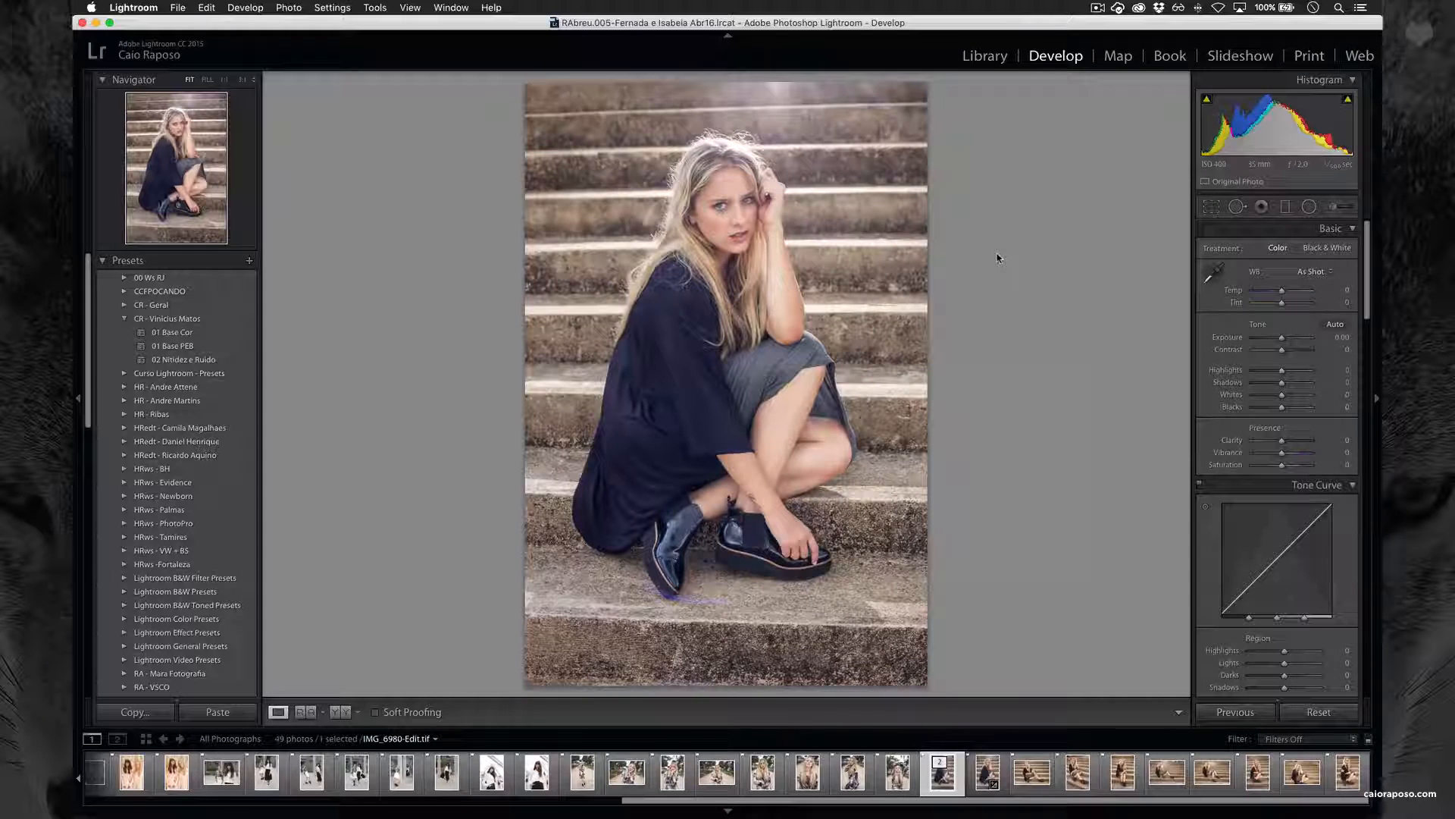
key(super+e)
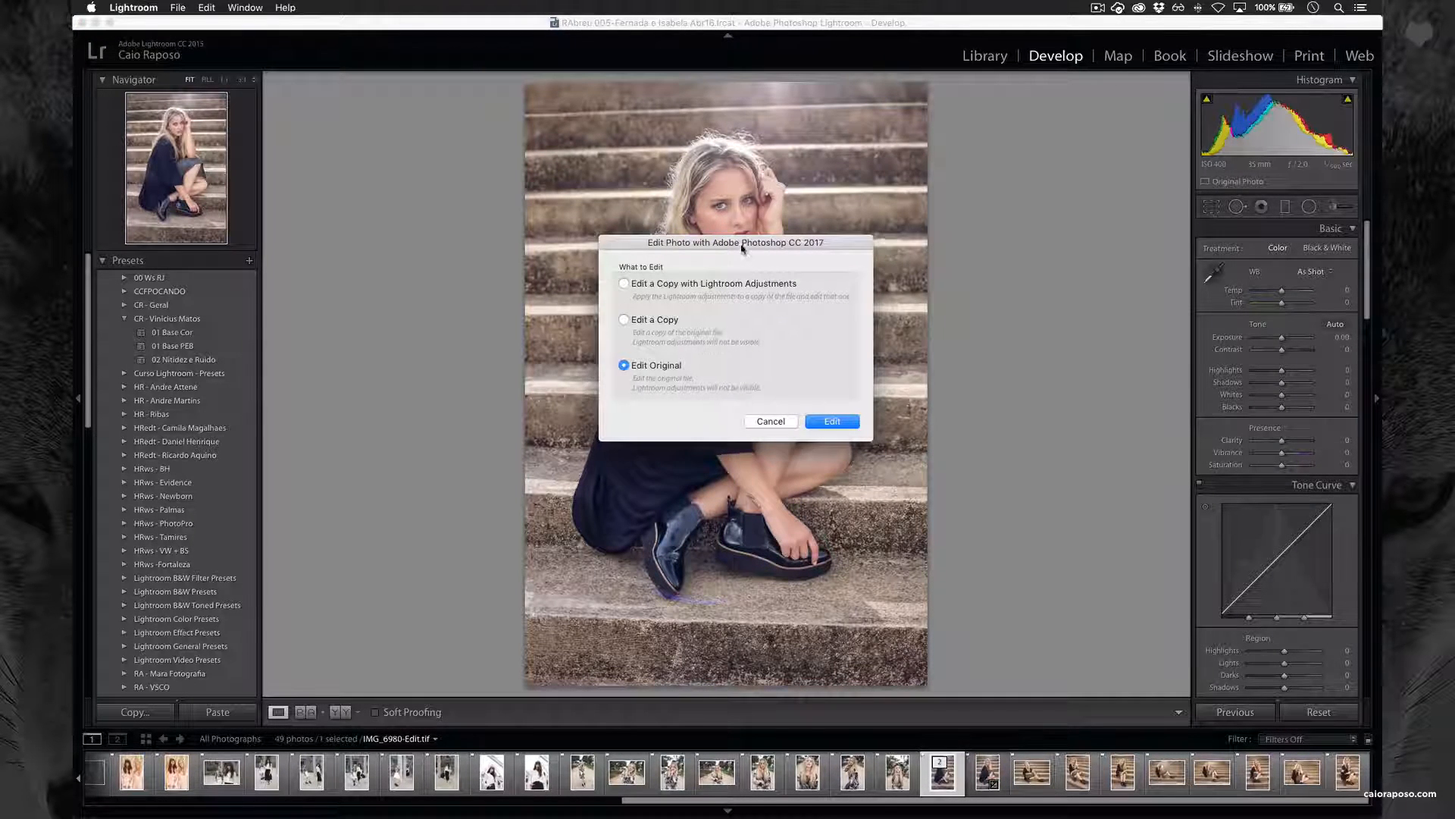
drag(740, 243, 849, 267)
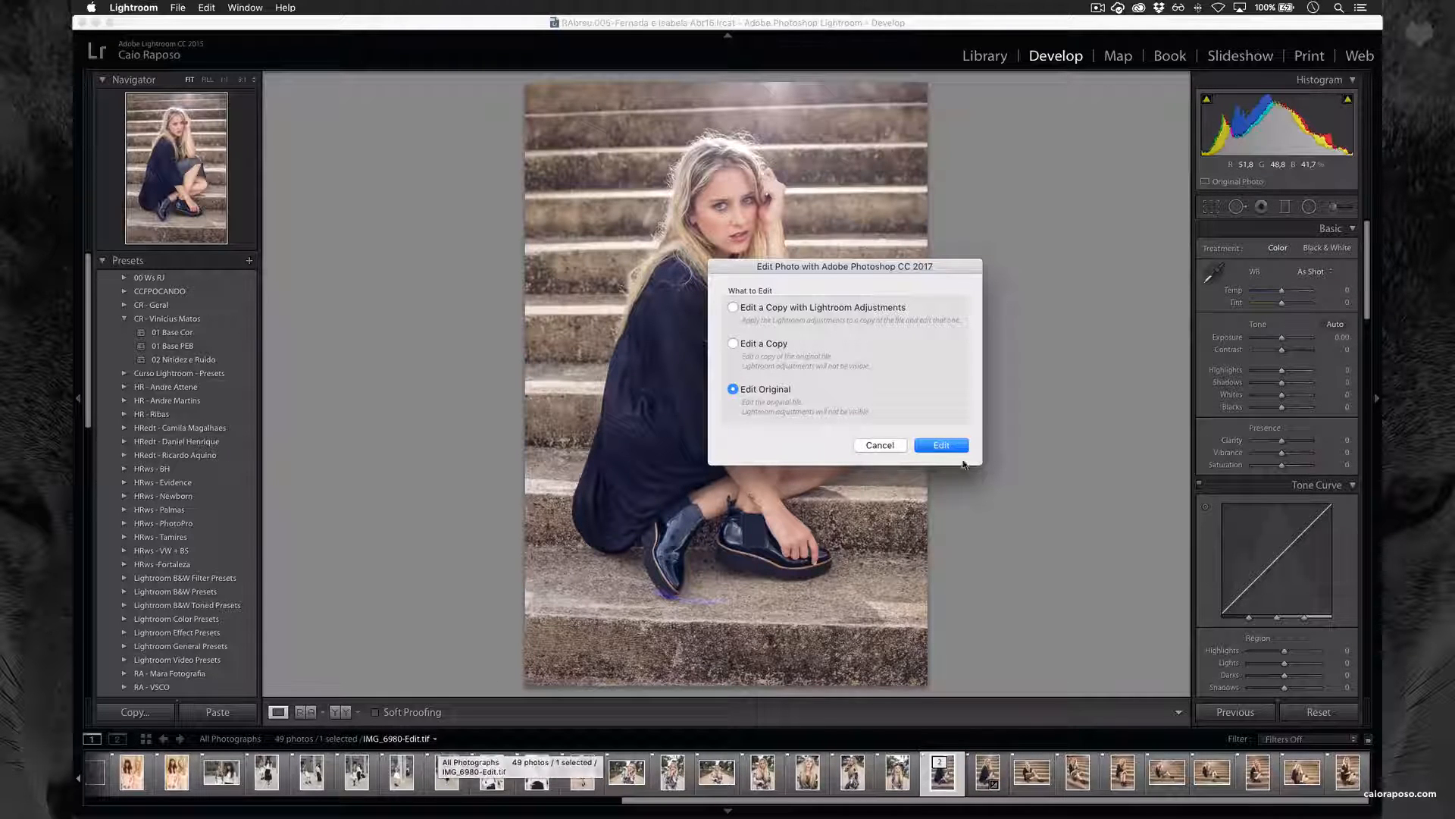
click(941, 447)
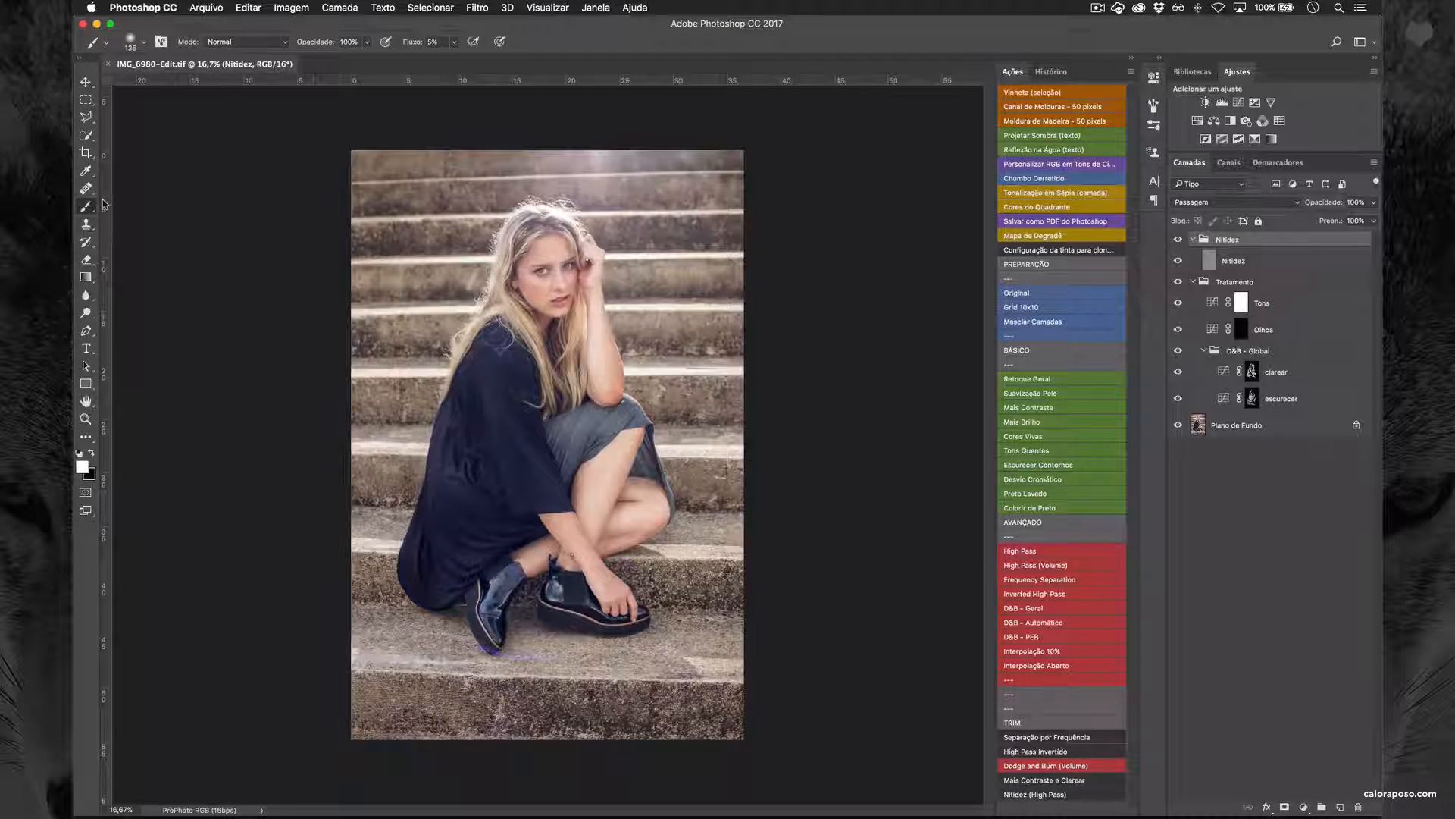
Add a new layer above Nitidez and paint a white brush stroke at 100% flow across the upper stairs
click(1340, 806)
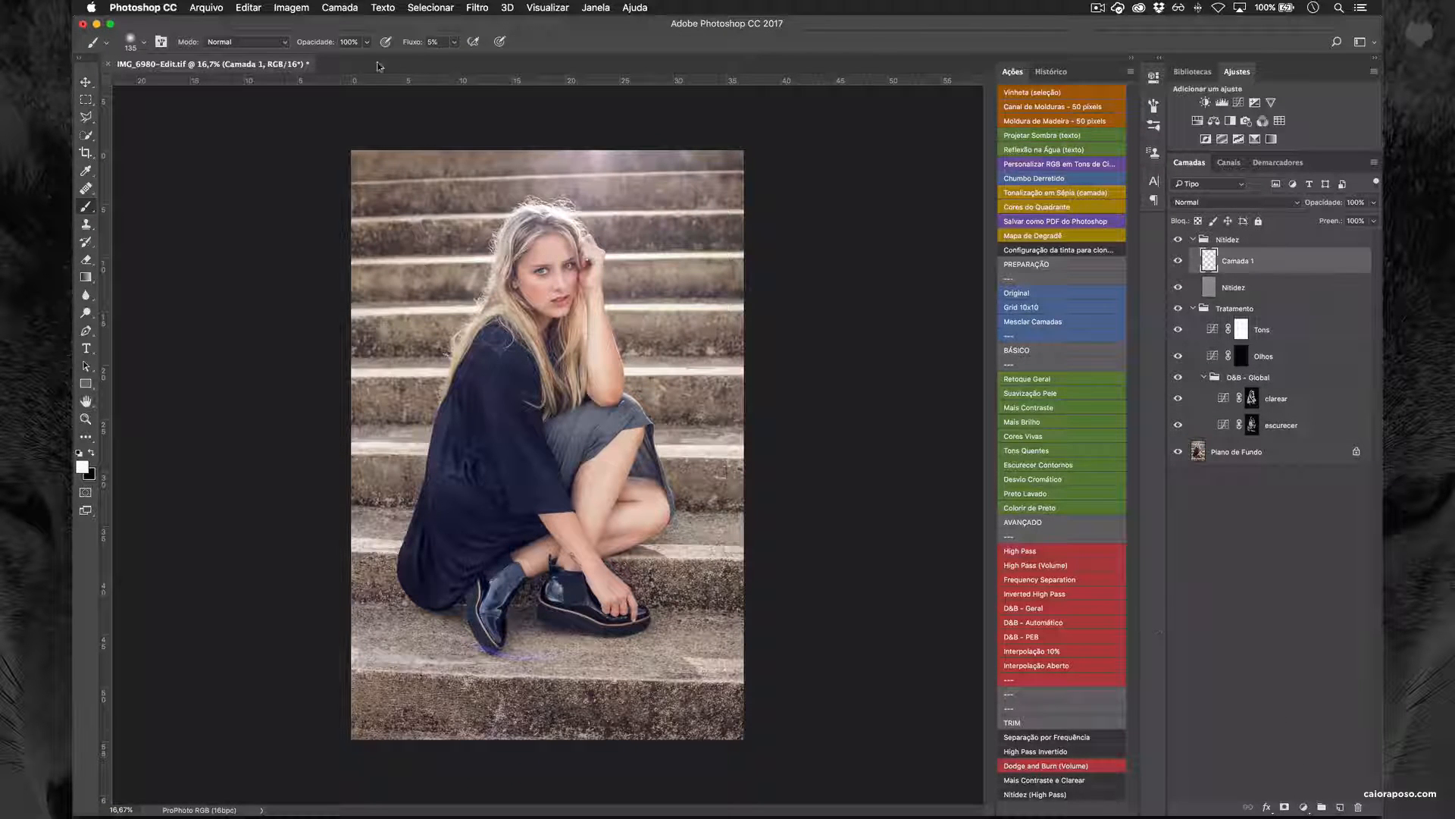
drag(416, 45, 648, 46)
drag(382, 199, 740, 155)
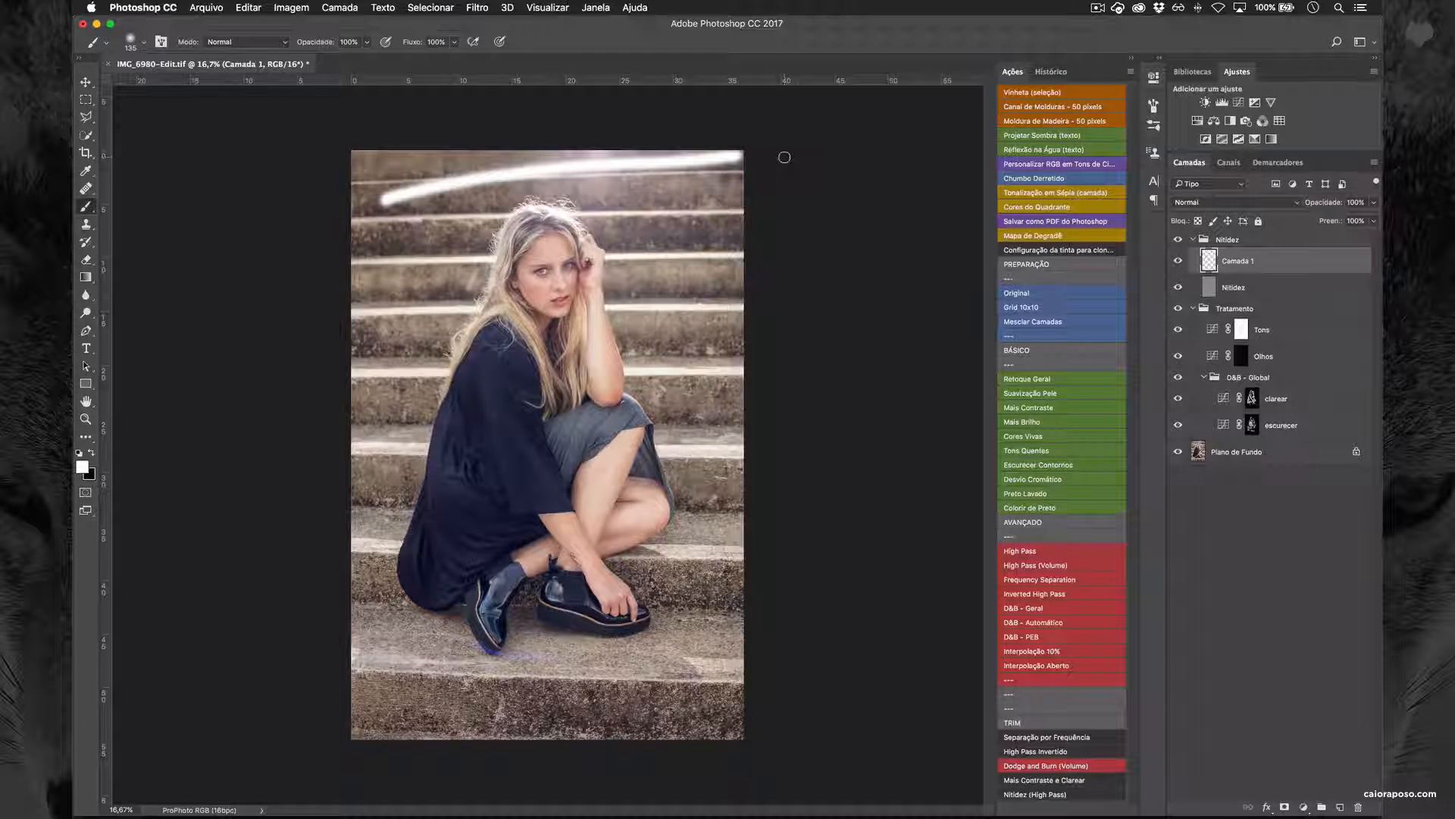
Save the TIFF with the white stroke and switch to Lightroom to check the updated photo
key(super+s)
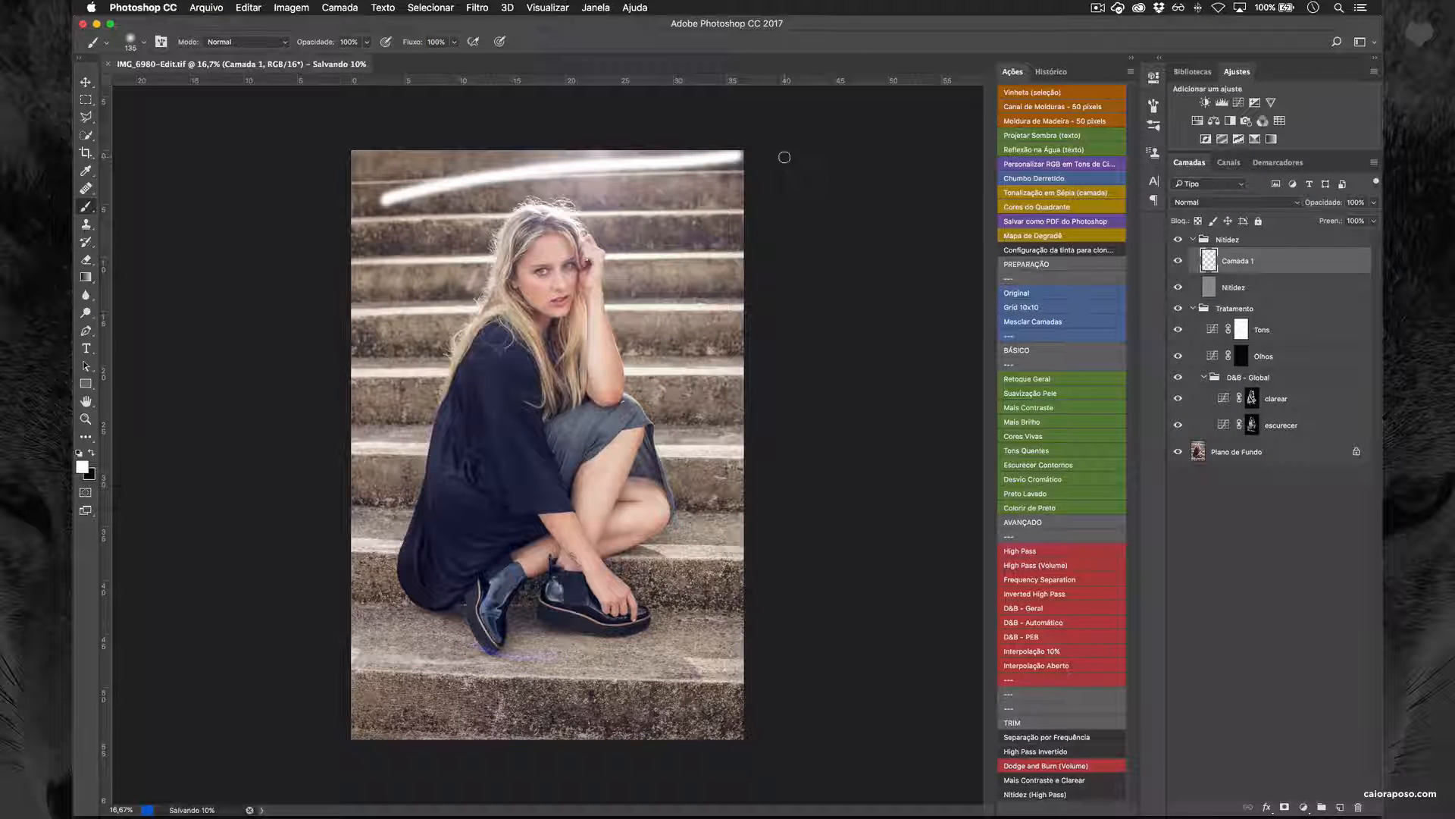
key(super+Tab)
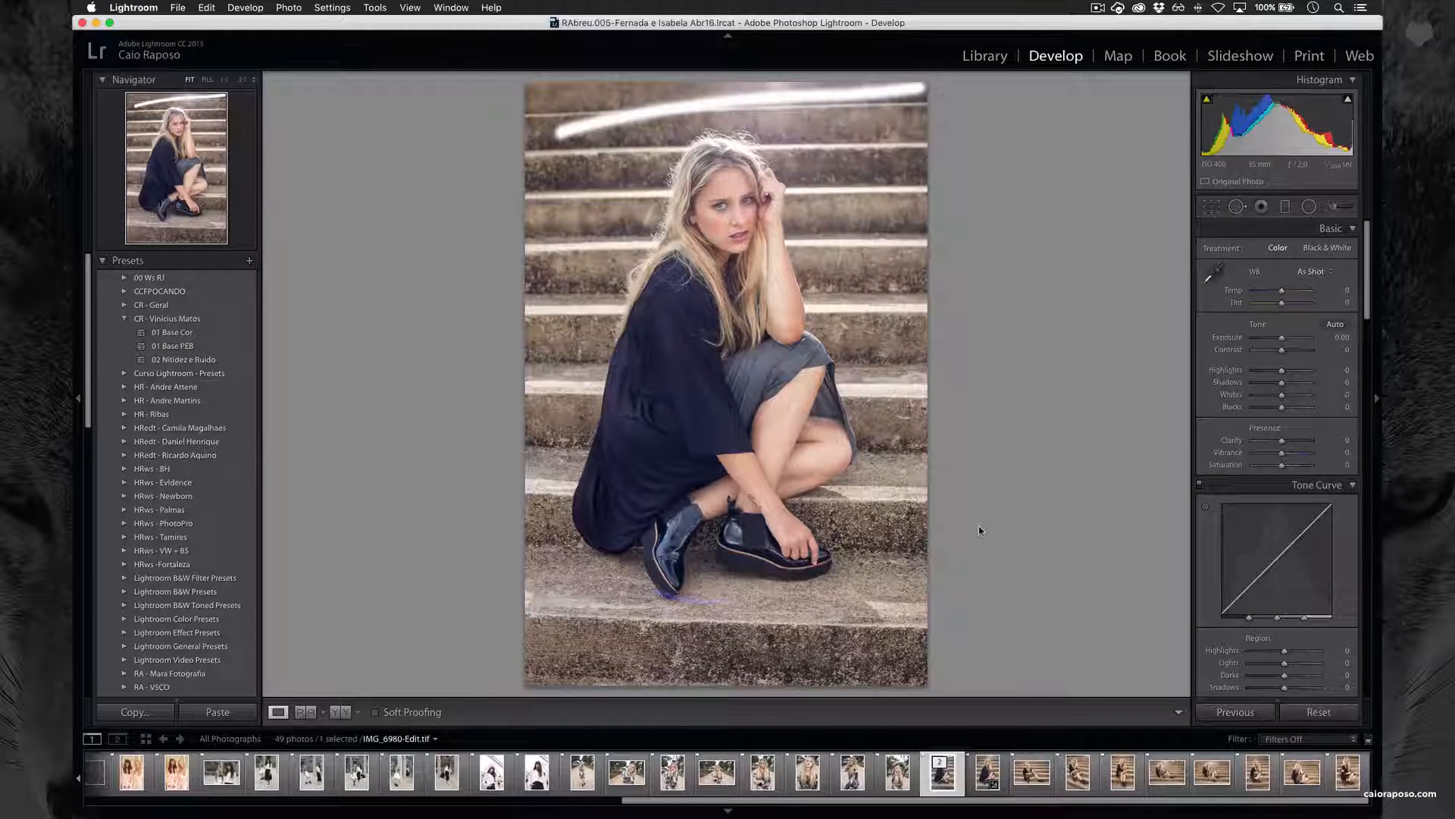
Return to Photoshop, delete the layer with the white stroke and save IMG_6980-Edit.tif again
key(super+Tab)
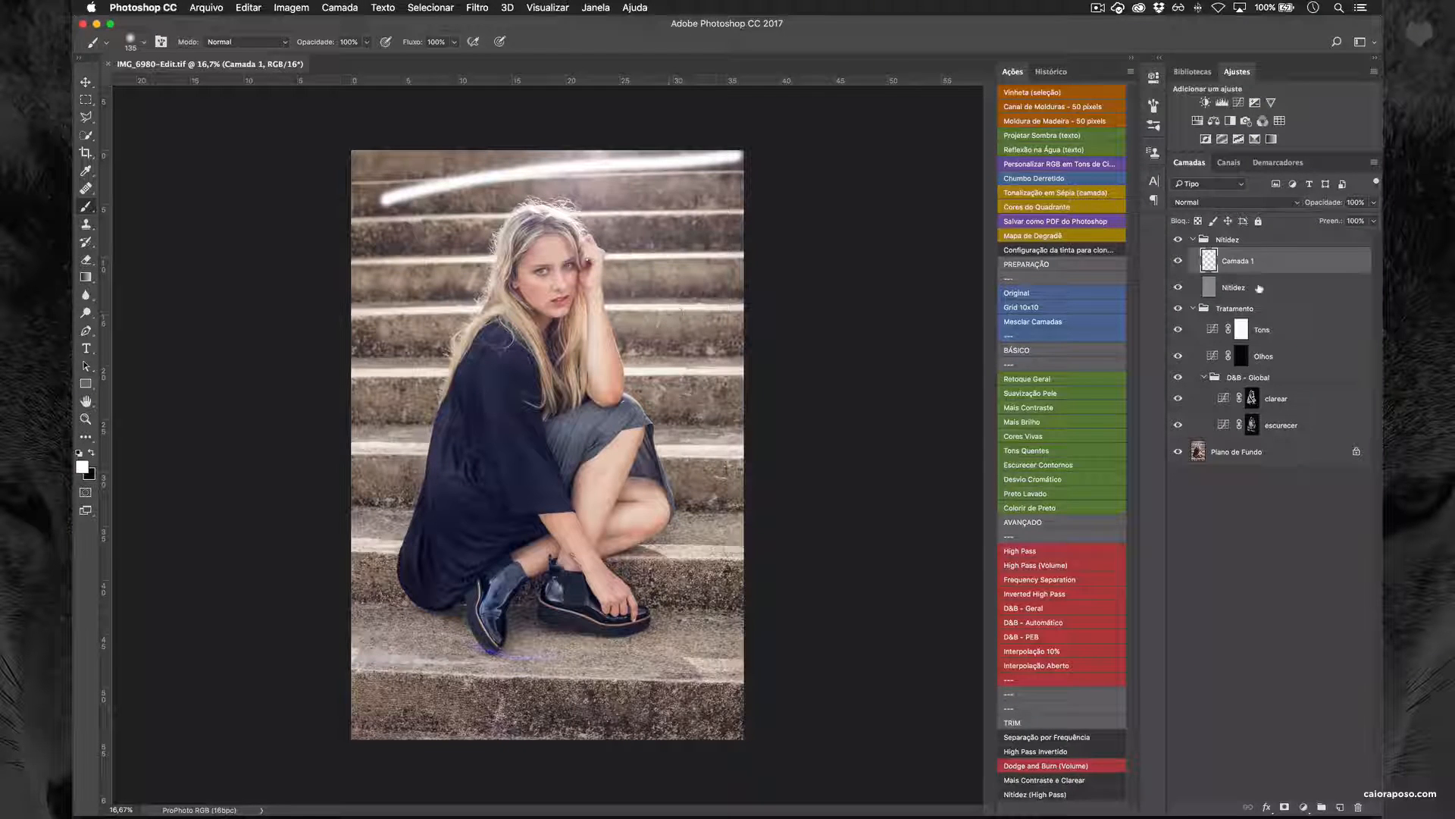
key(BackSpace)
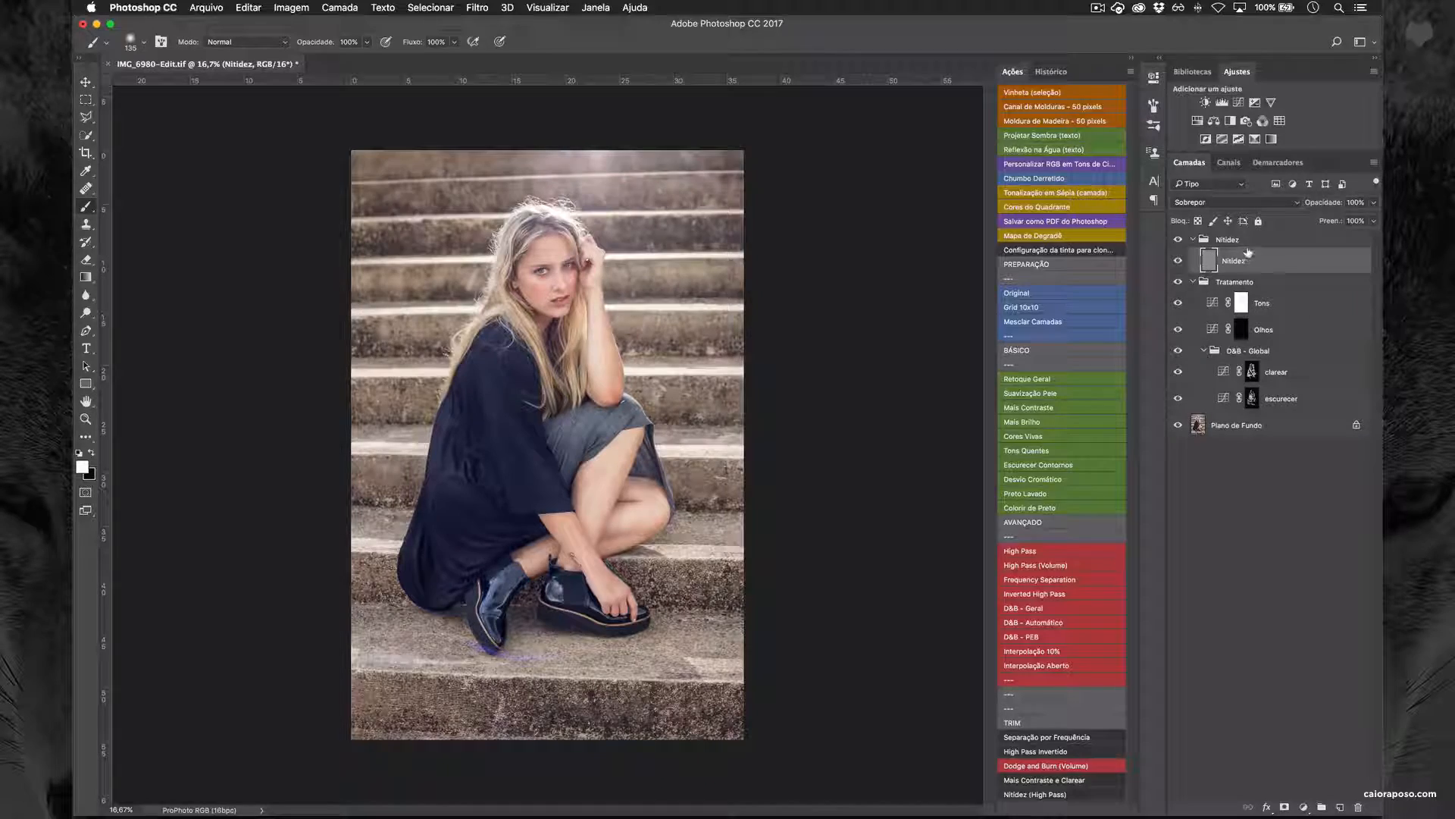
key(super+s)
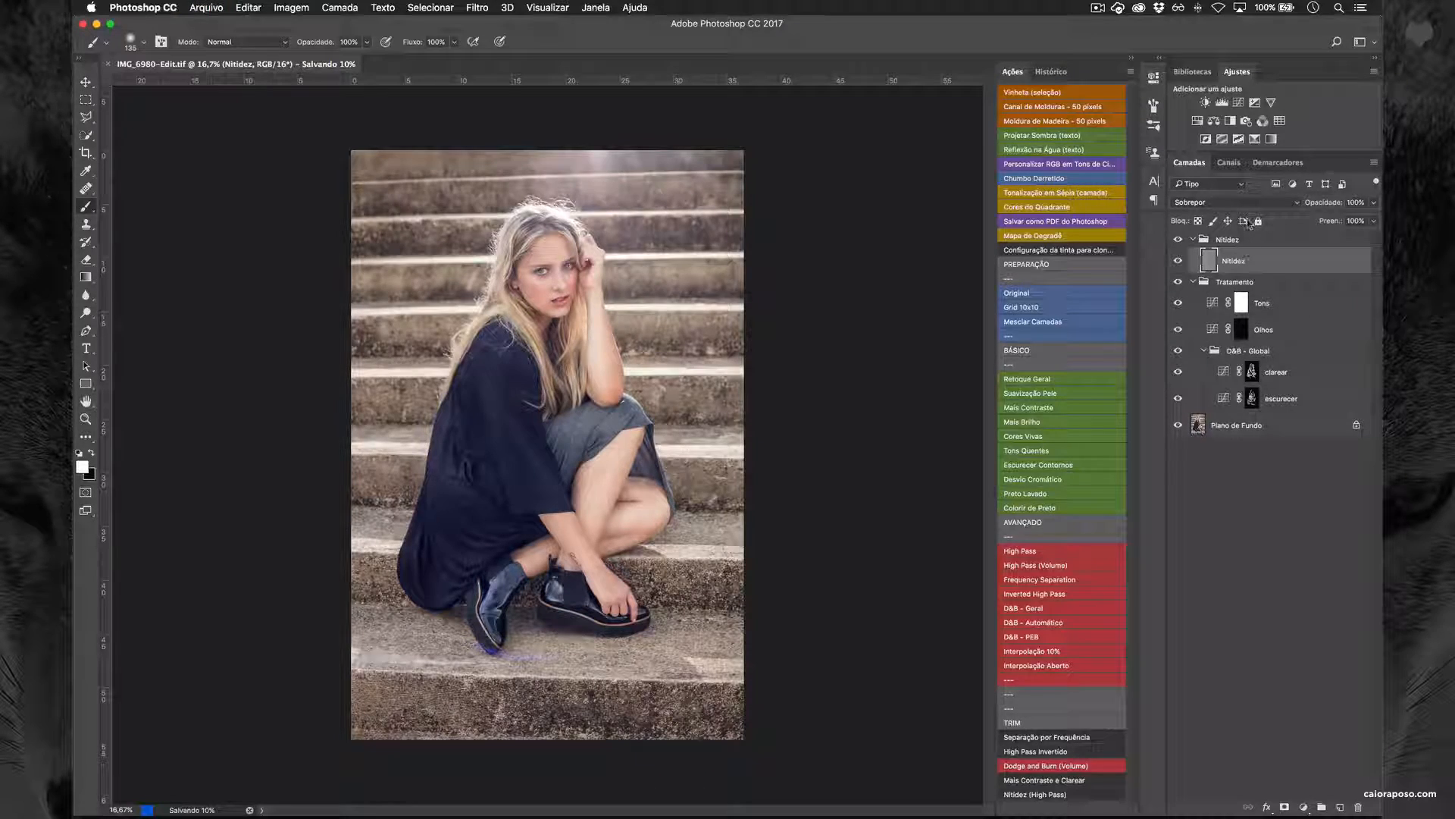